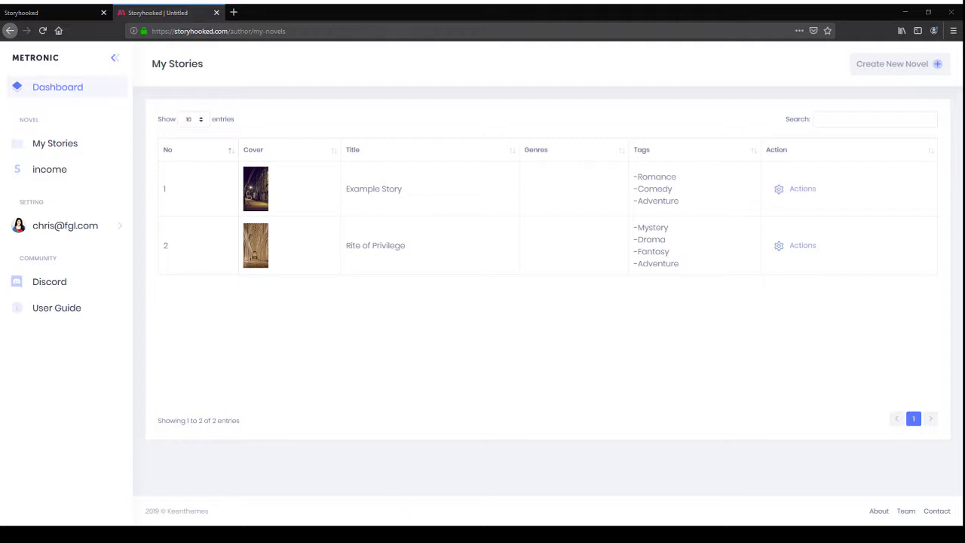
Open the Example Story novel for editing from the stories list
click(815, 317)
click(794, 191)
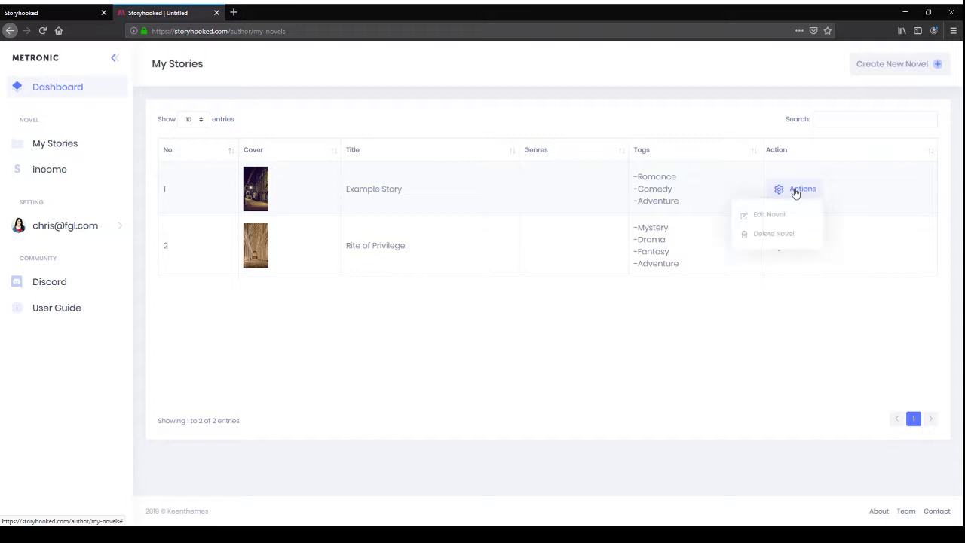
click(760, 217)
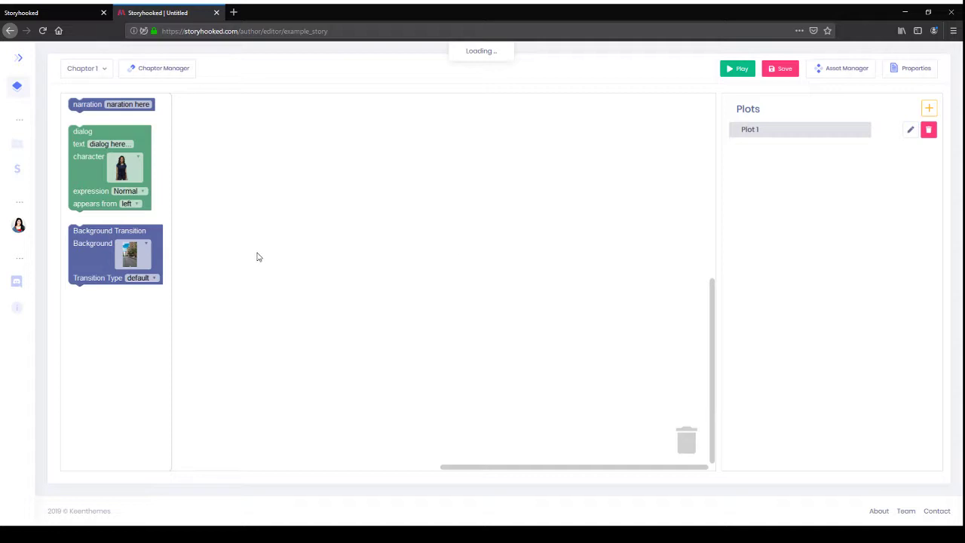
Review the novel's properties, cancel without changes, and reopen Example Story in the chapter editor
click(917, 69)
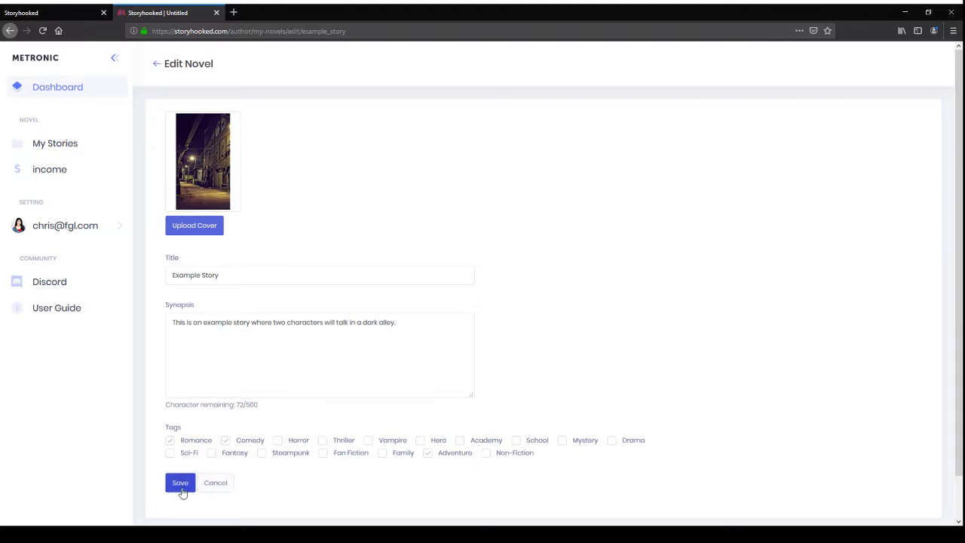
click(85, 89)
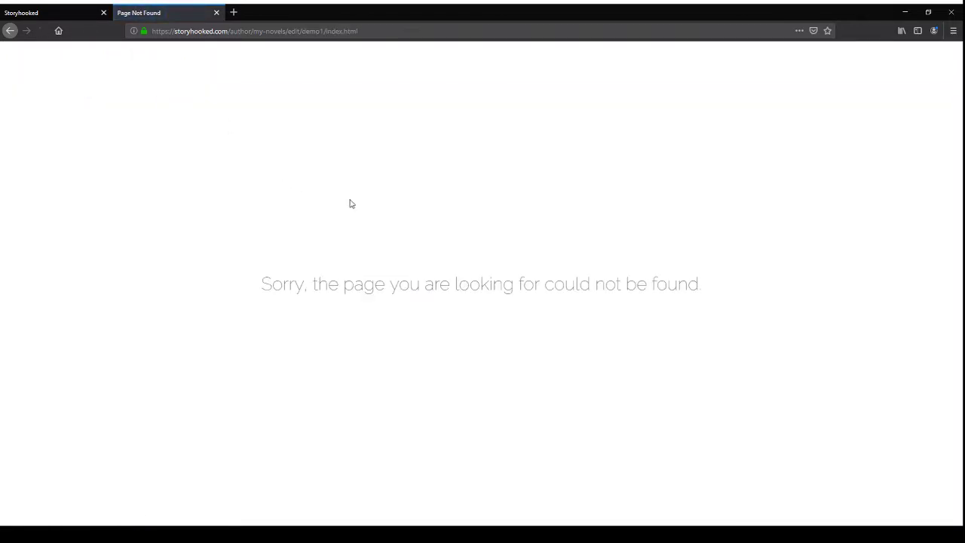
click(10, 31)
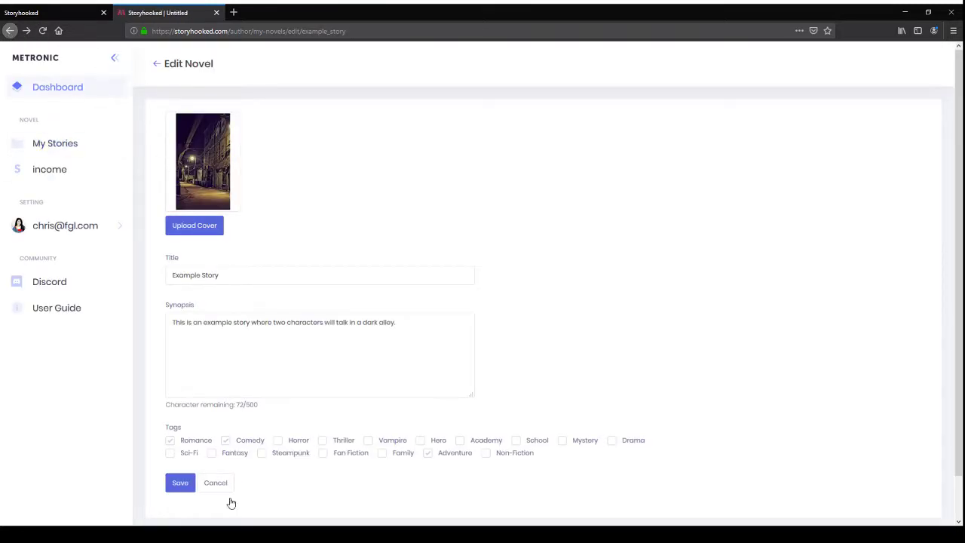
click(205, 485)
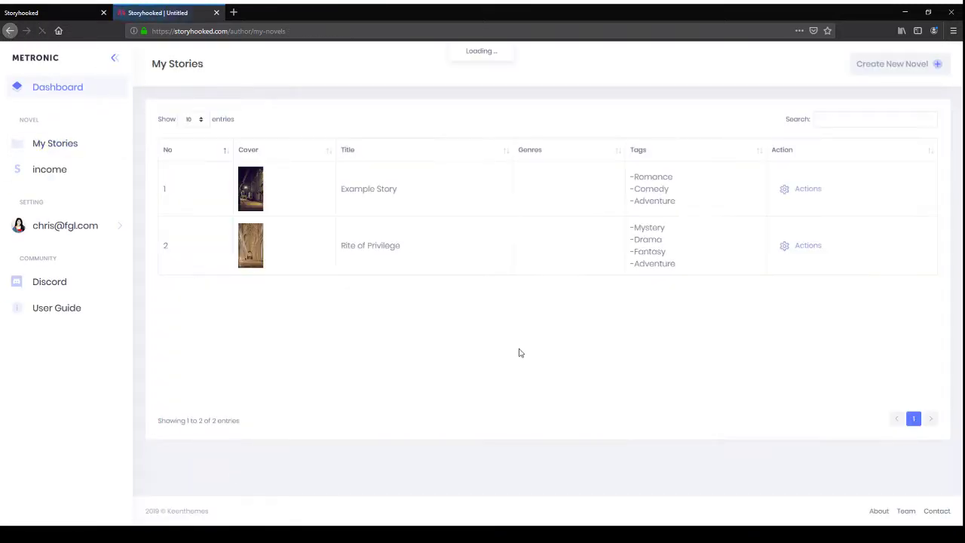
click(799, 189)
click(773, 214)
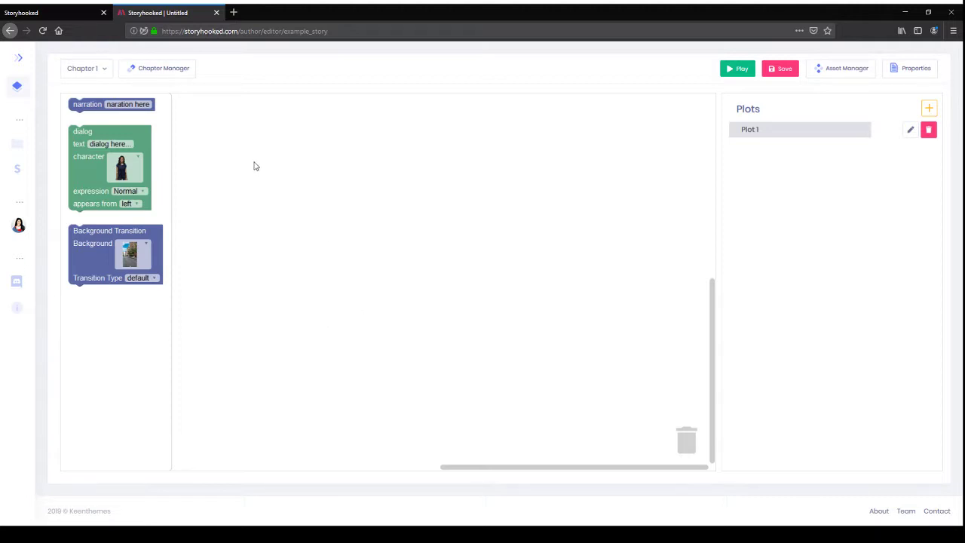
Place a Background Transition block on the workspace with the dark alley image as background and the default transition type
click(123, 156)
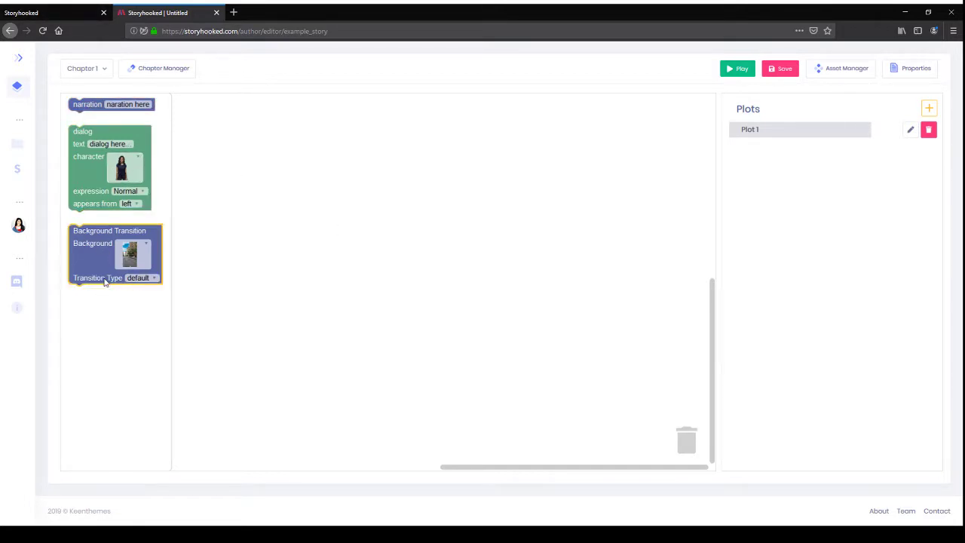
drag(94, 249, 349, 155)
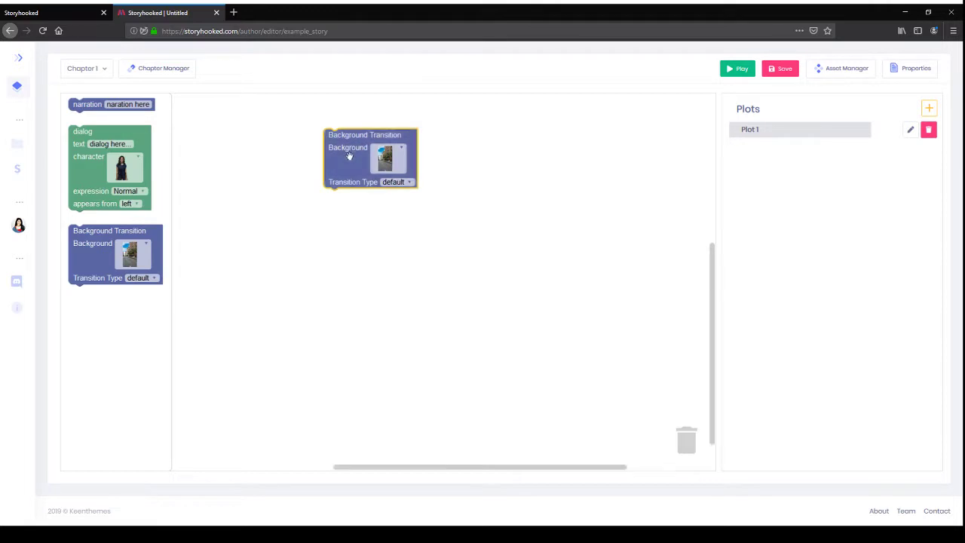
click(389, 162)
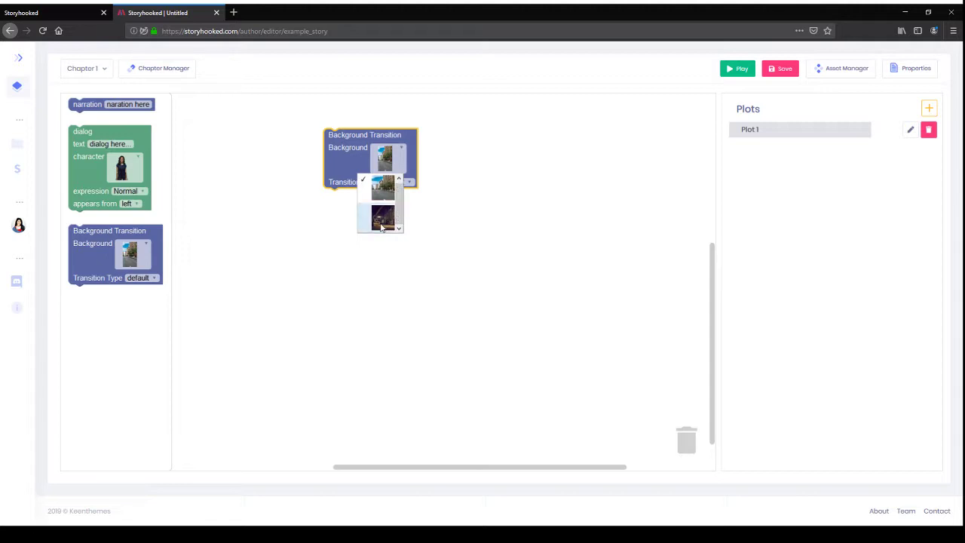
click(382, 220)
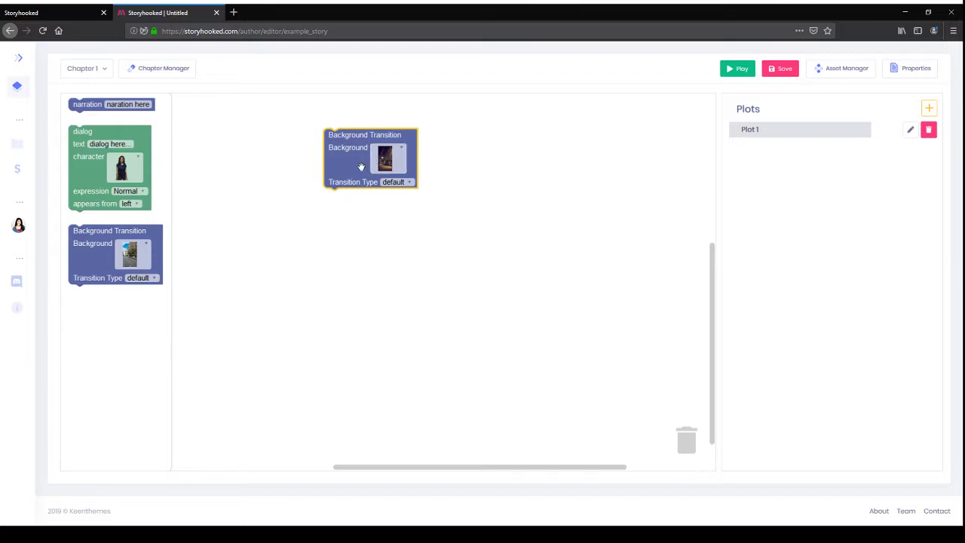
drag(353, 151, 363, 140)
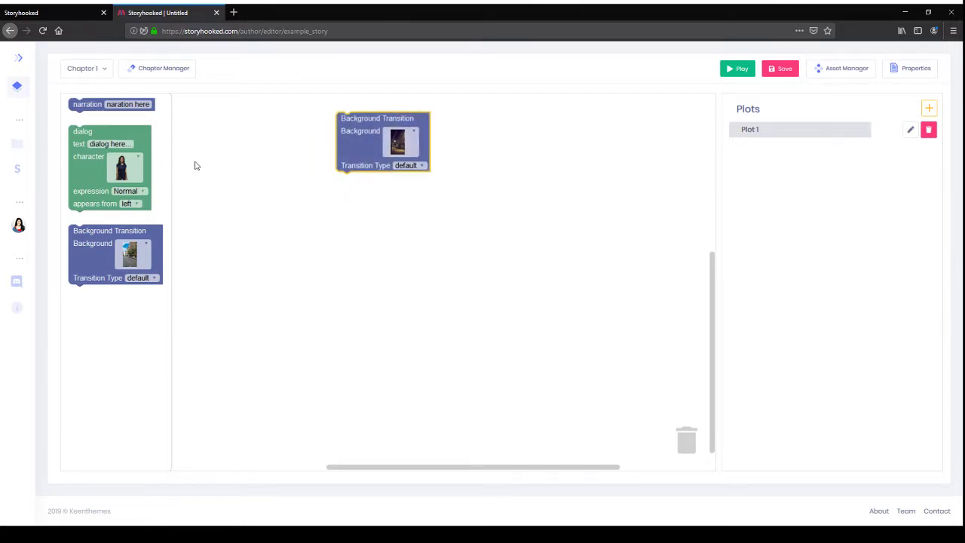
click(408, 168)
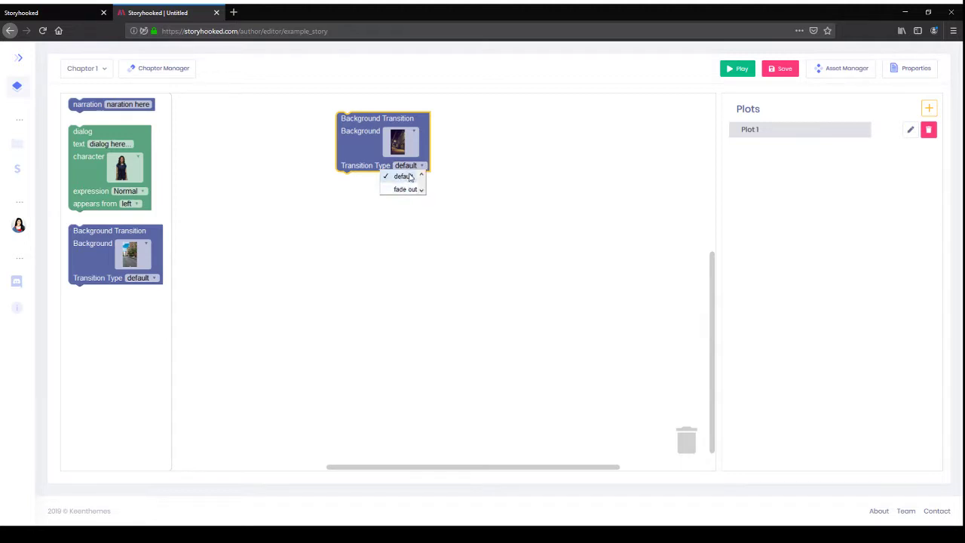
click(445, 155)
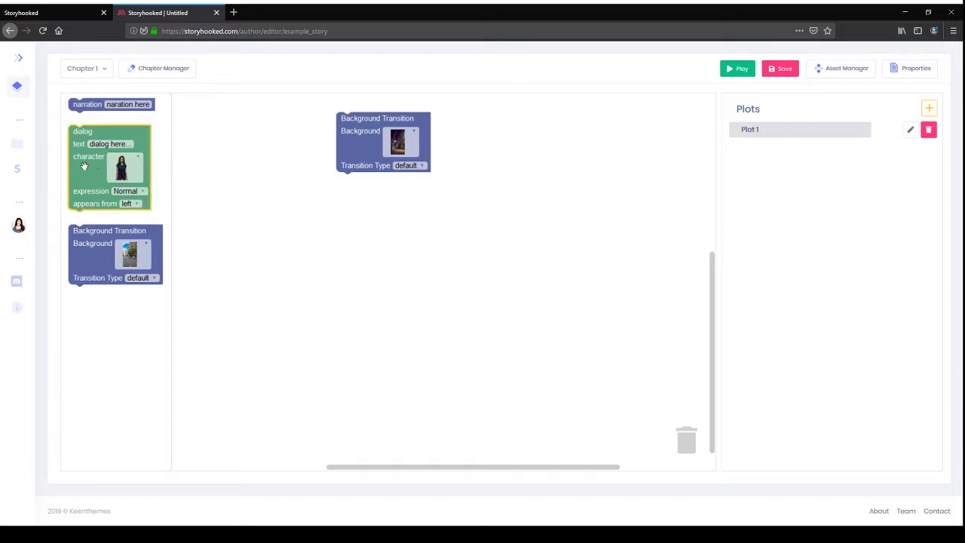
Attach three dialog blocks in a stack beneath the Background Transition block
drag(83, 167, 118, 189)
drag(280, 233, 358, 228)
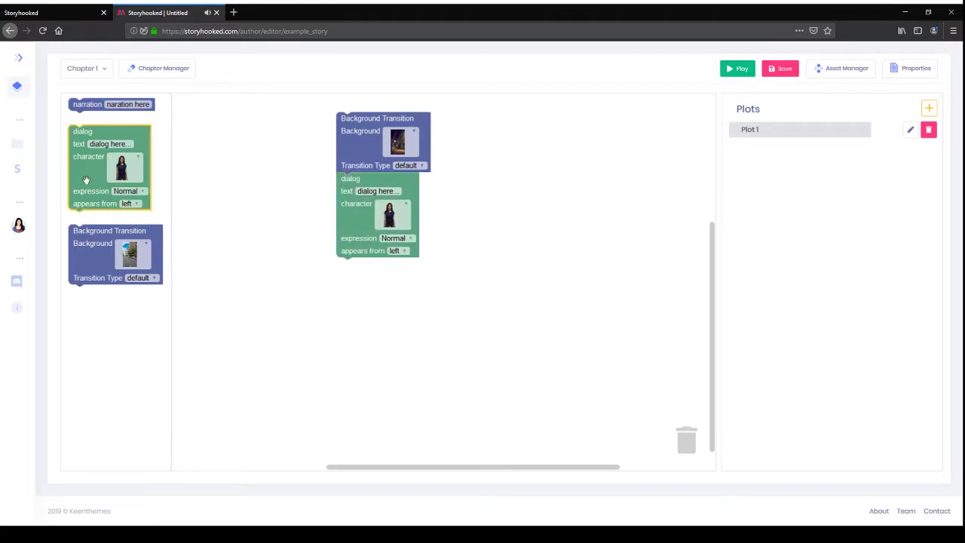
drag(87, 179, 333, 315)
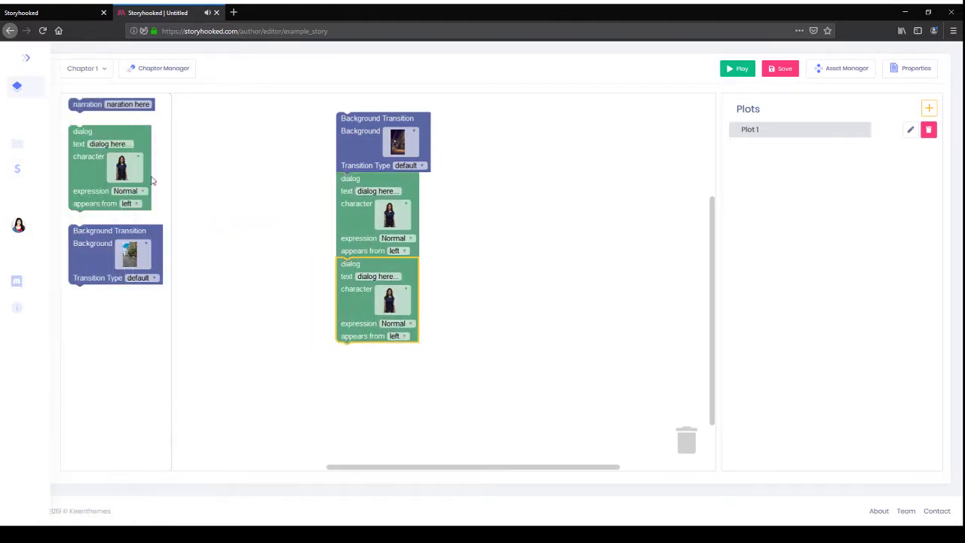
drag(99, 175, 376, 400)
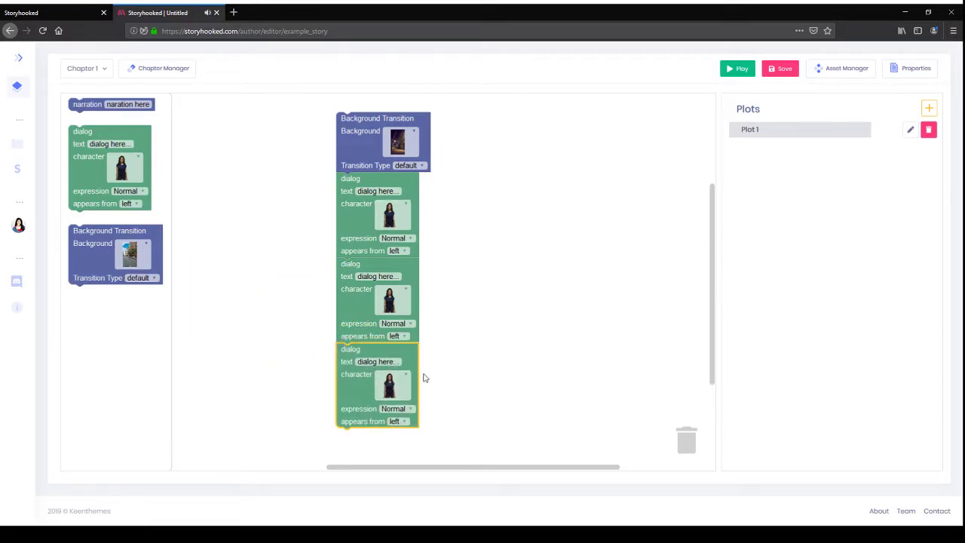
Set the first dialog's character to the man in the grey shirt and its text to "How's it going?"
click(396, 219)
click(389, 276)
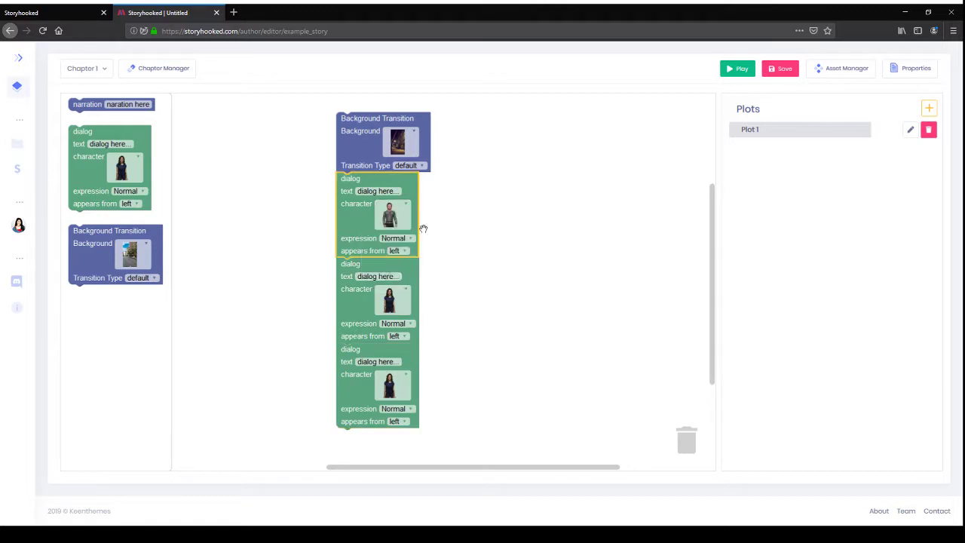
click(374, 191)
text(How')
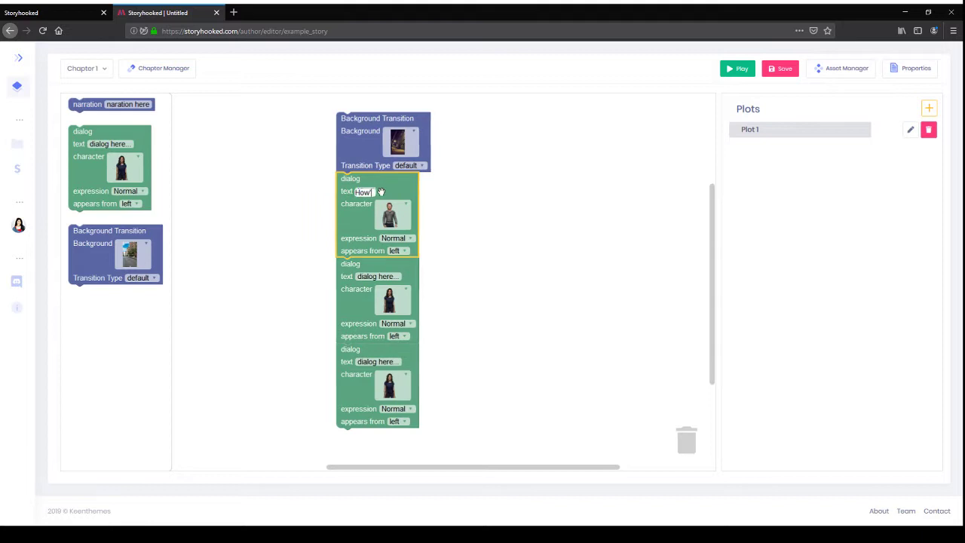
text(s it going?)
click(441, 276)
Set the second dialog's text to "It's going great!"
click(375, 277)
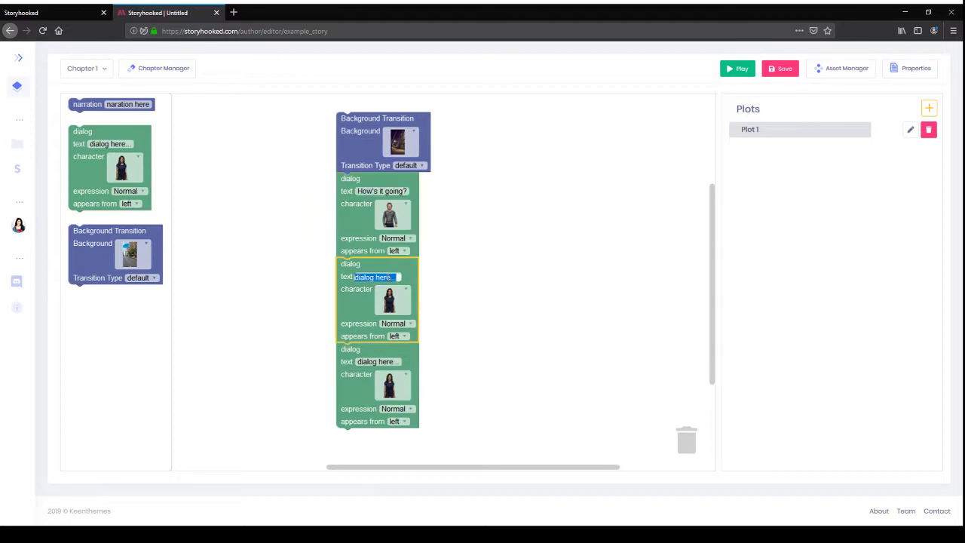
text(It's going great!)
click(456, 297)
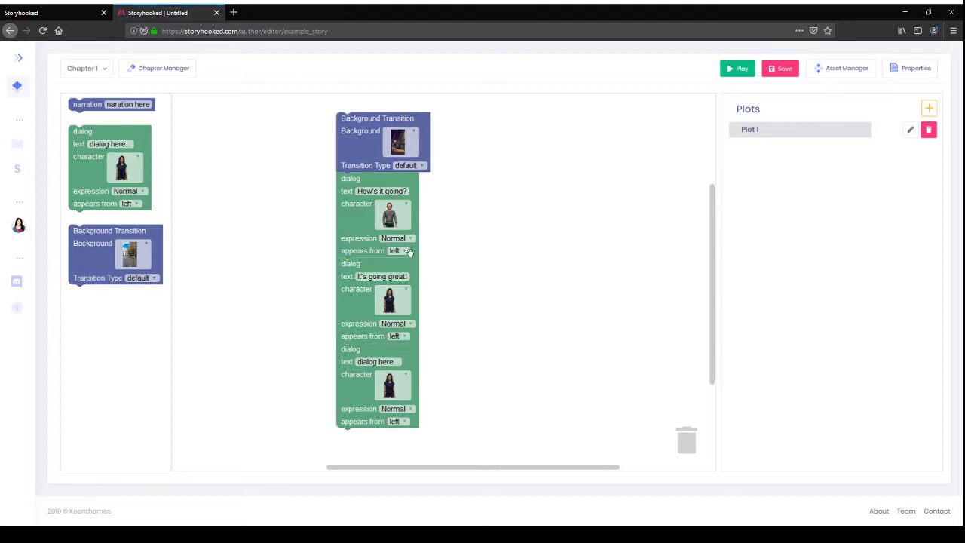
Set the third dialog's character to the man in the grey shirt and its text to "That's great to hear! I love dark alleys!"
click(389, 385)
click(387, 433)
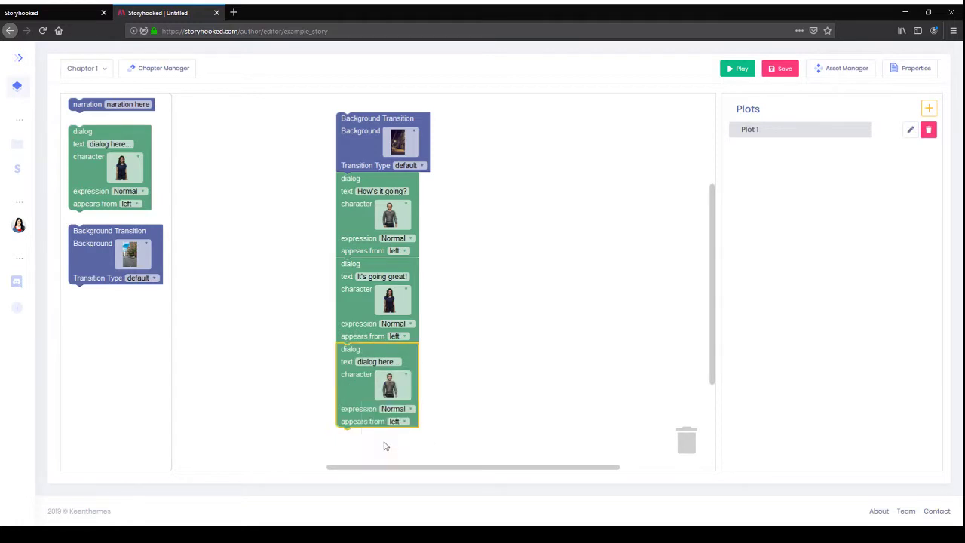
click(367, 365)
text(That's great to hear)
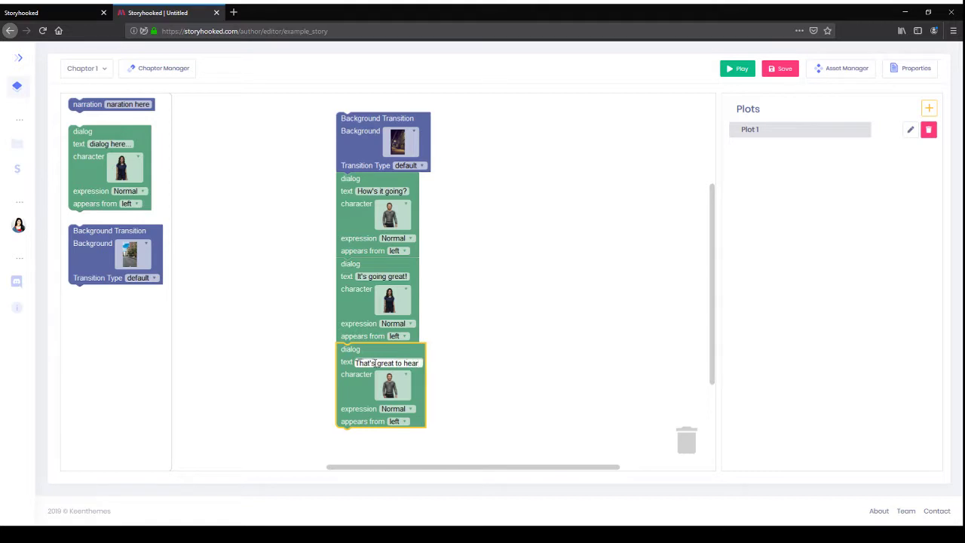
text(!  I love da)
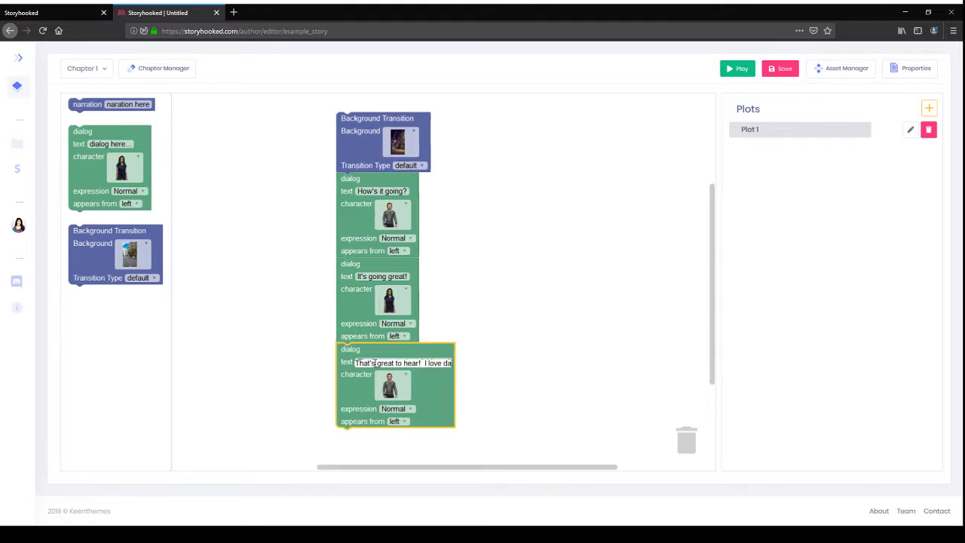
text(rk alleys)
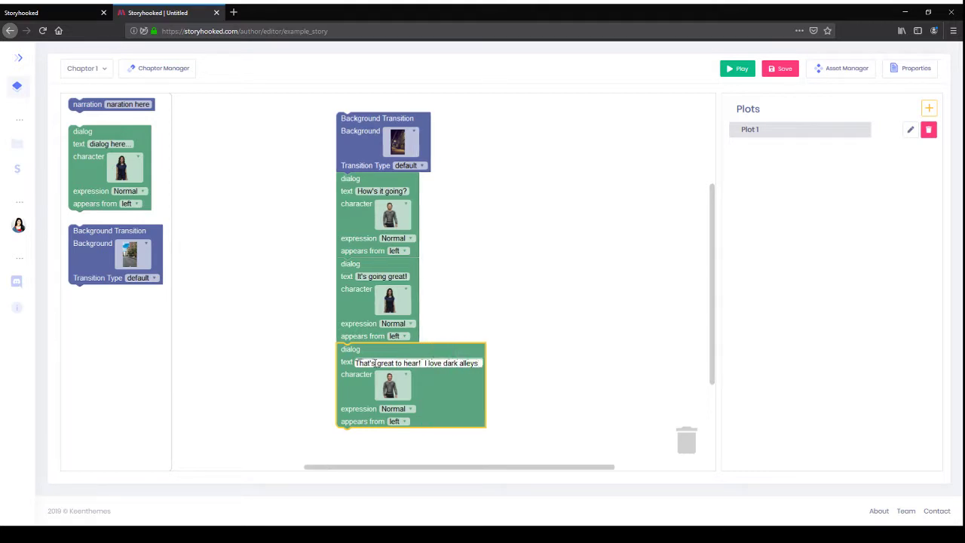
text(!)
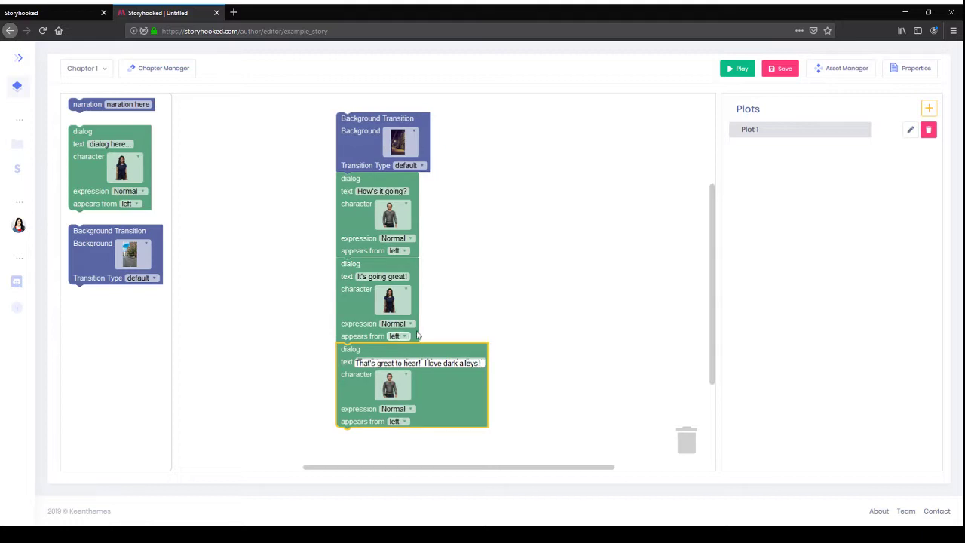
click(490, 262)
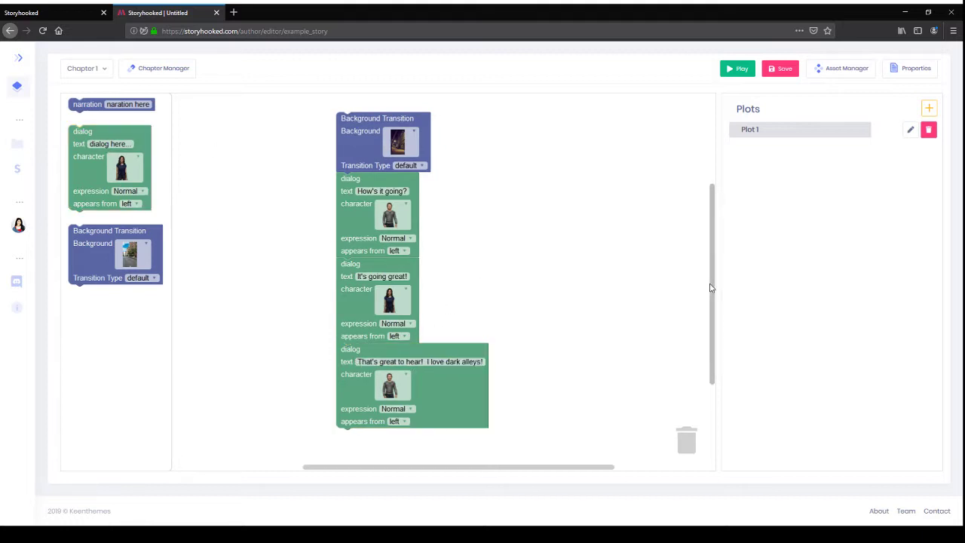
Attach a narration block below the last dialog with the text "Everyone was happy!"
drag(713, 289, 707, 348)
drag(94, 106, 348, 332)
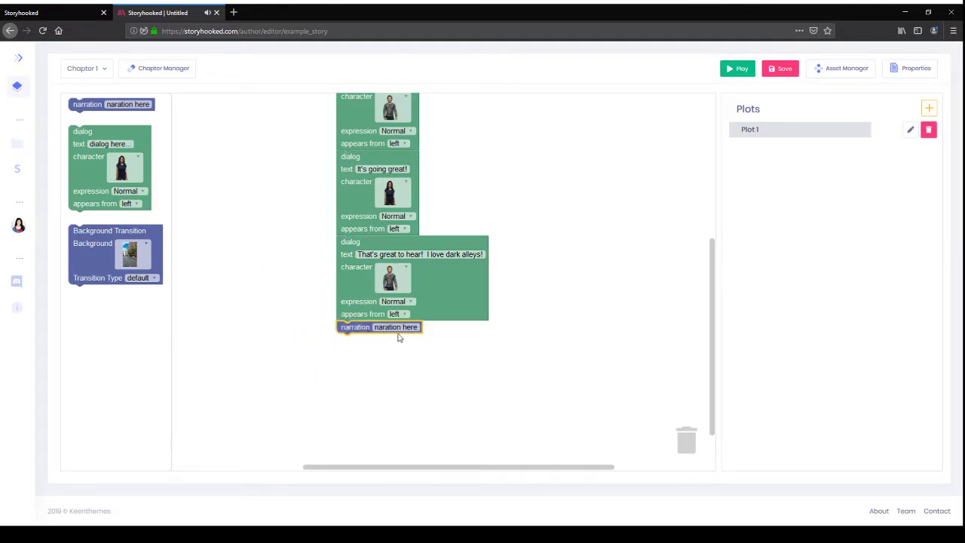
click(400, 327)
text(Everyone was)
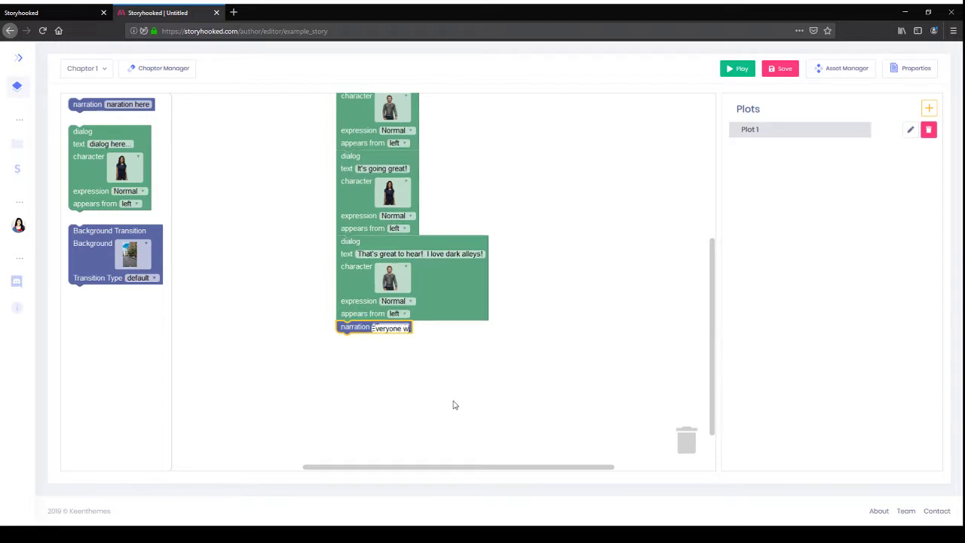
text( happy!)
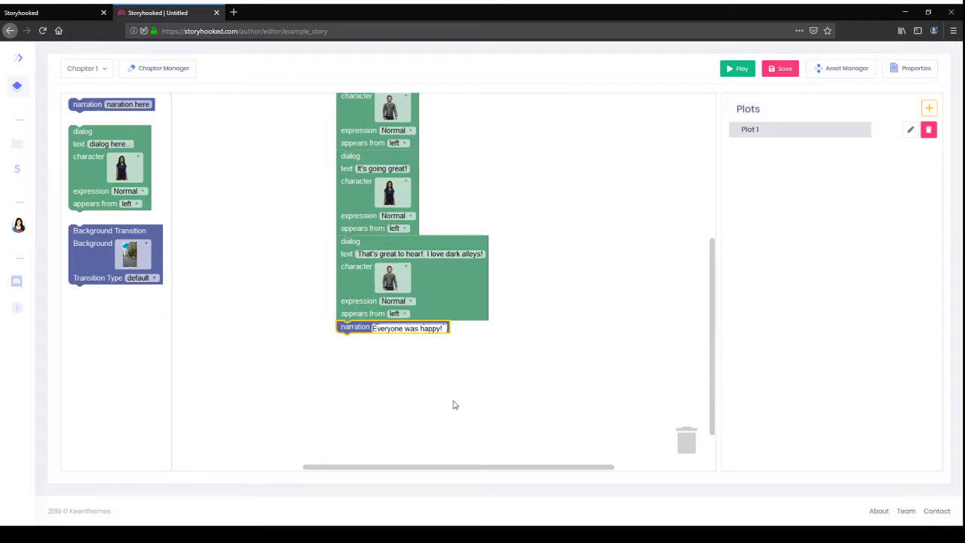
click(453, 405)
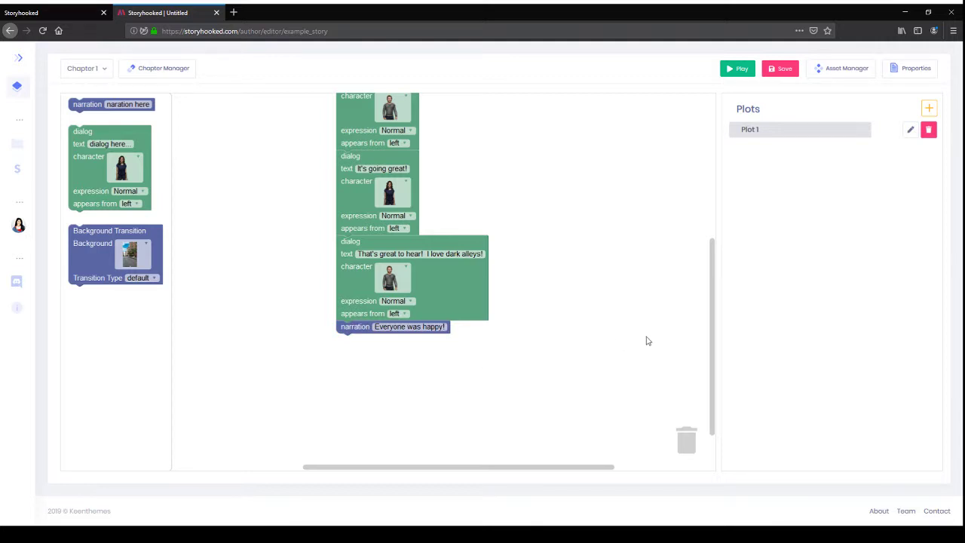
Set the expression of the first and second dialogs to Happy
drag(720, 331, 729, 279)
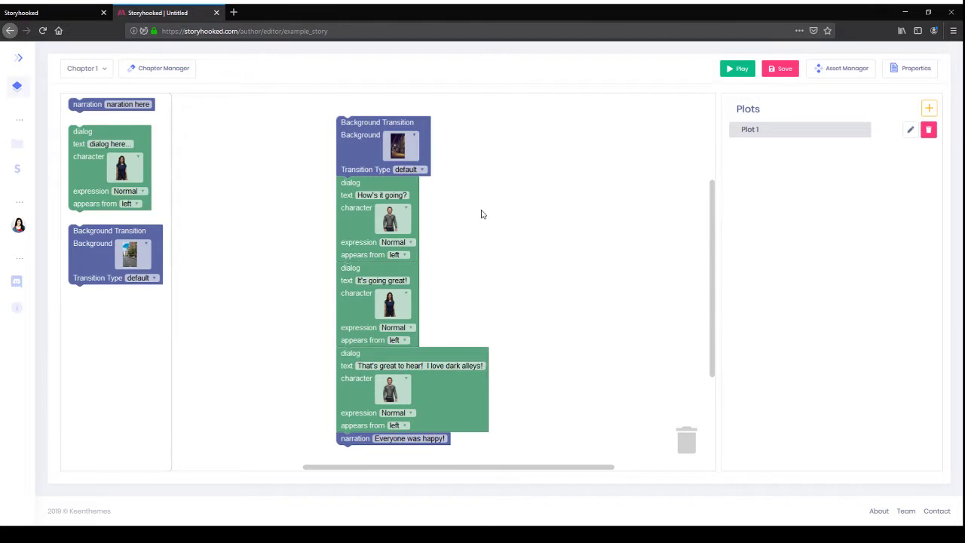
click(395, 242)
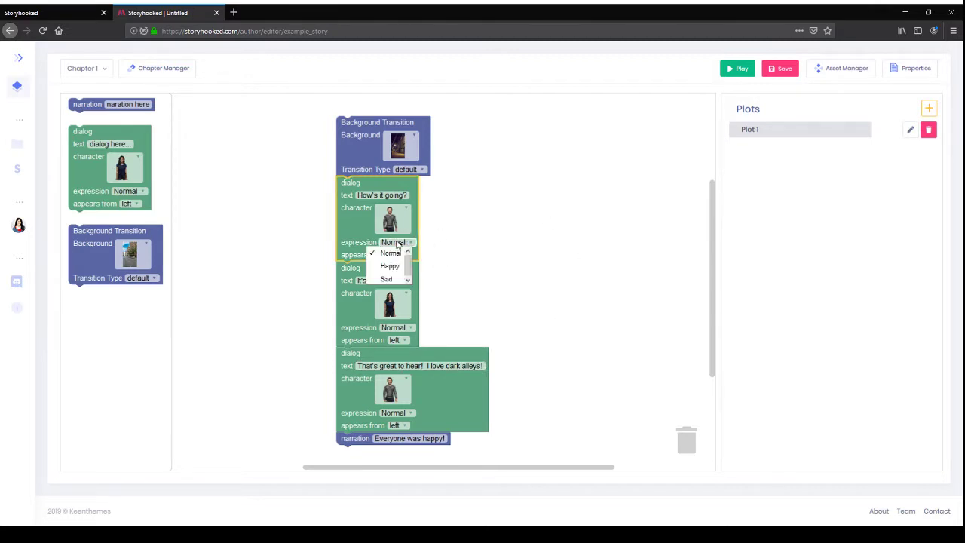
click(378, 265)
click(403, 329)
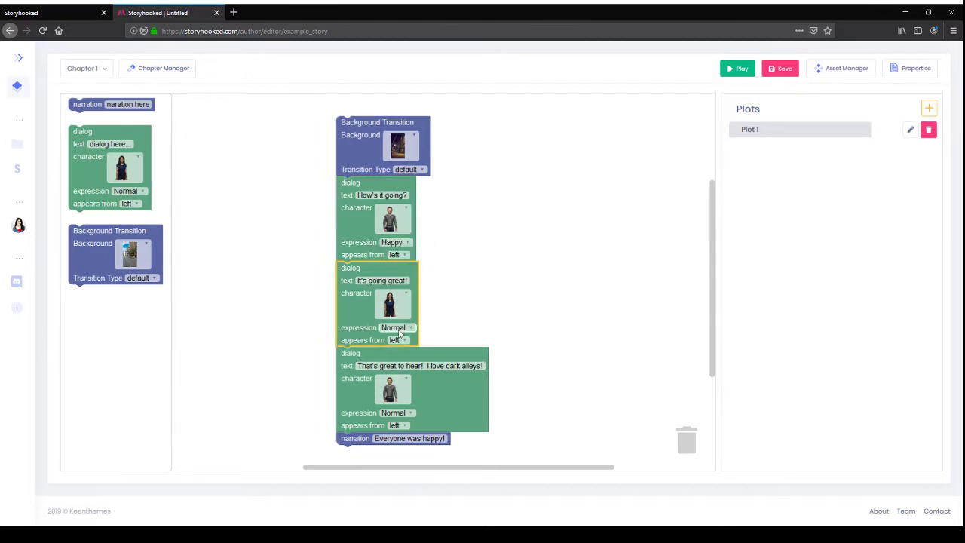
click(389, 351)
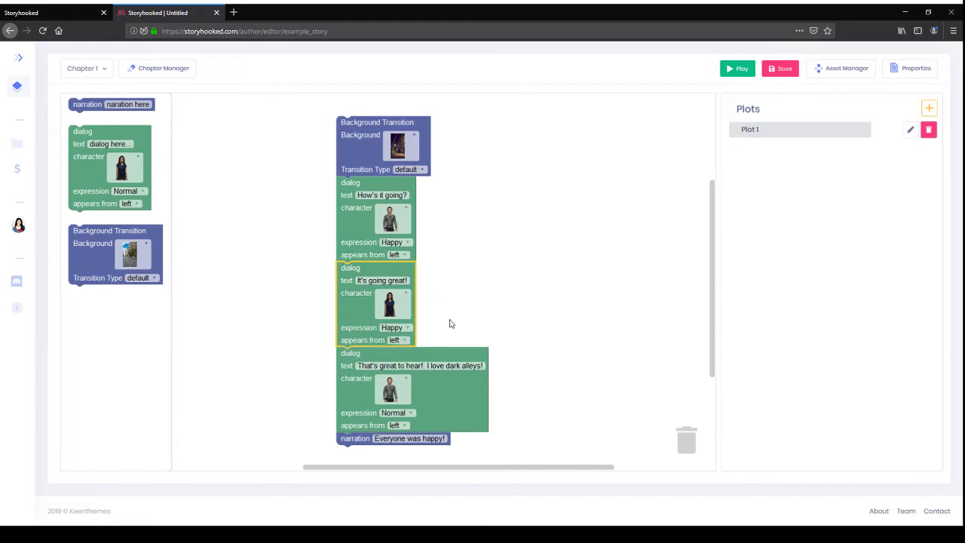
Set the expression of the third dialog, "That's great to hear! I love dark alleys!", to Sad
click(398, 413)
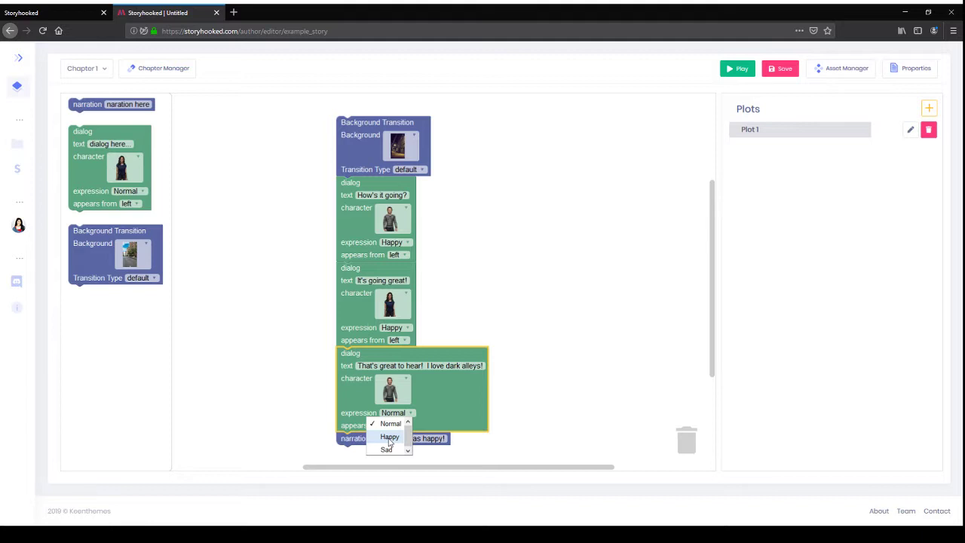
click(468, 409)
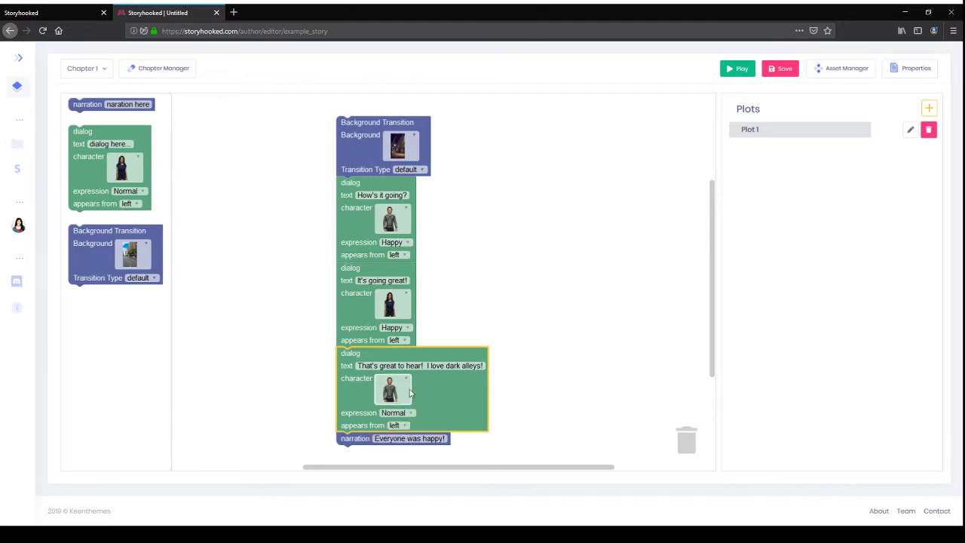
click(398, 412)
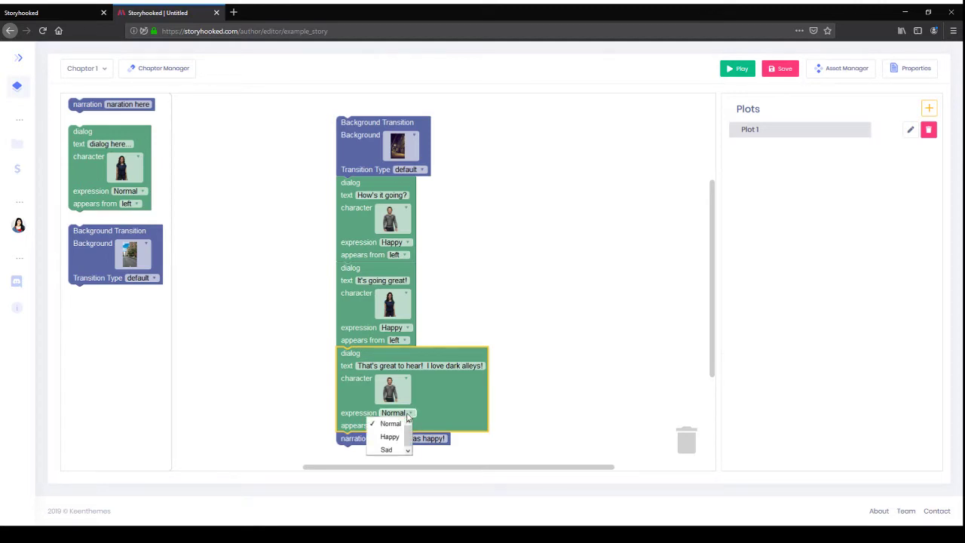
click(394, 450)
click(559, 332)
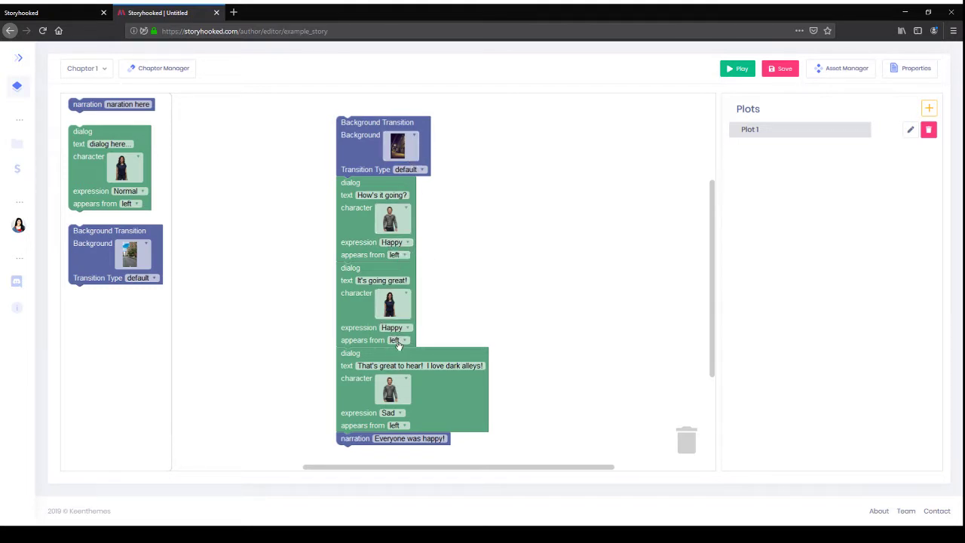
Make the character in the "It's going great!" dialog appear from the right
click(396, 340)
click(392, 362)
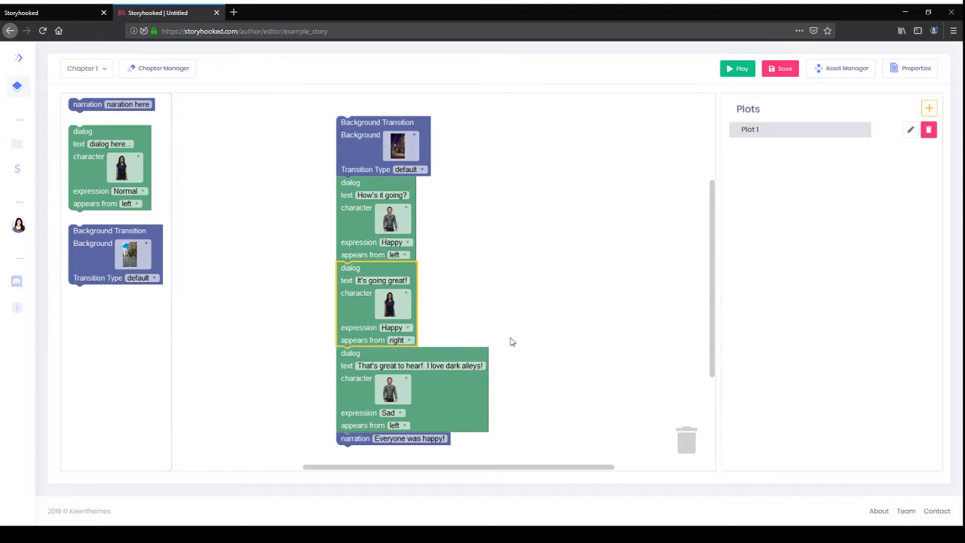
click(556, 301)
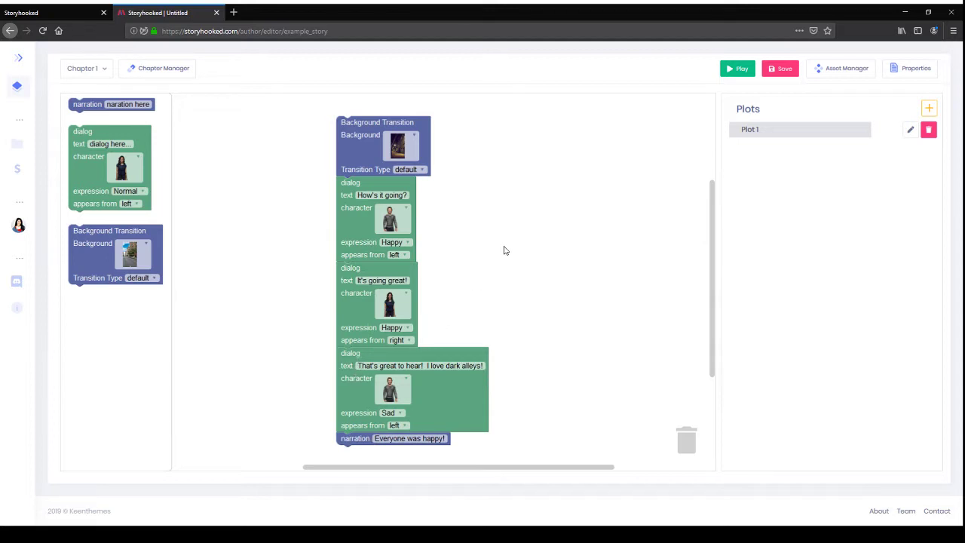
Save the story and reload the editor page
click(780, 68)
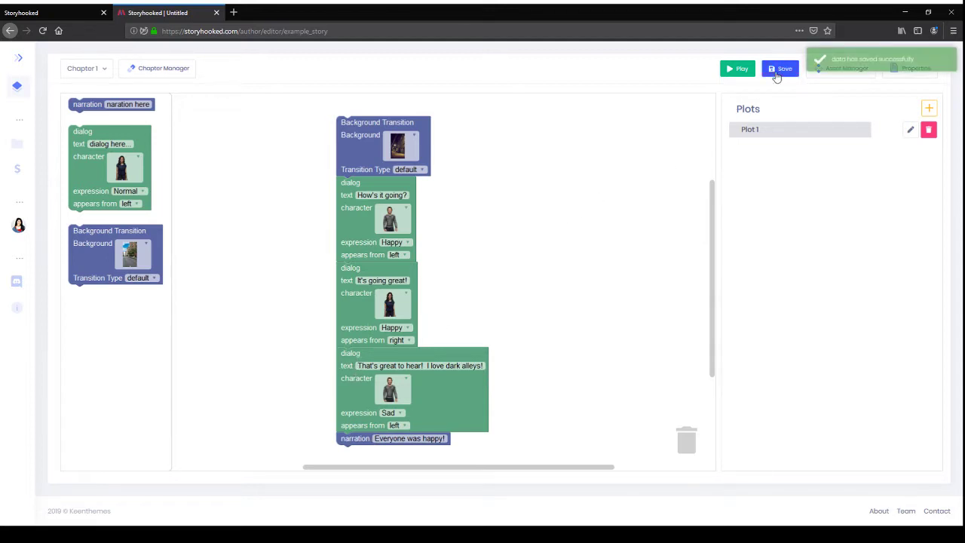
key(F5)
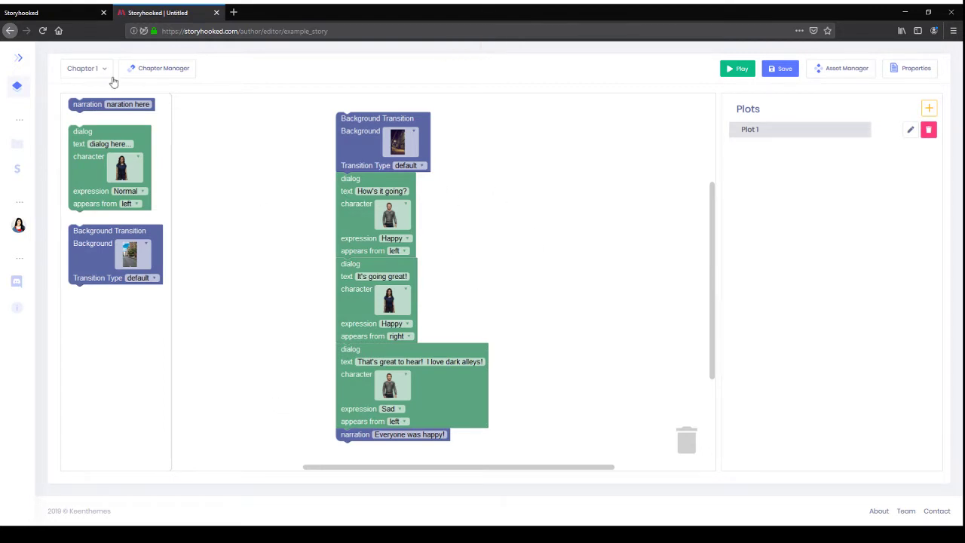
Examine the chapter list and naming options in the Chapter Manager, leaving them as they are
click(136, 68)
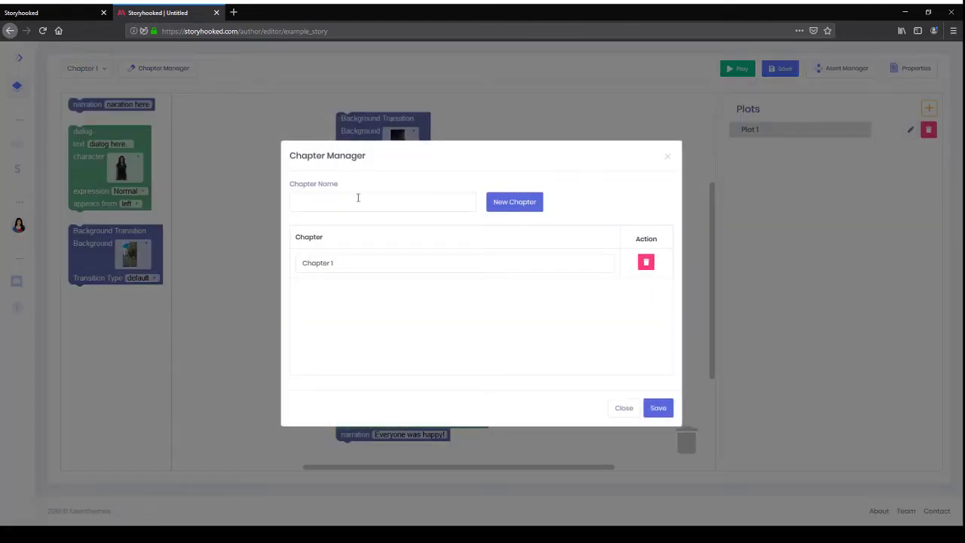
click(623, 408)
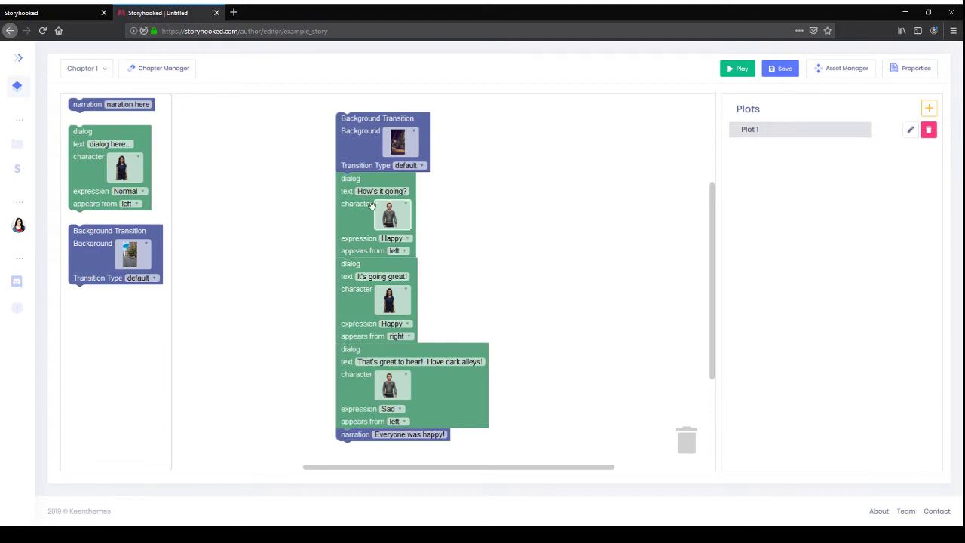
Attach a new dialog block below the "Everyone was happy!" narration, keeping its default character
click(121, 172)
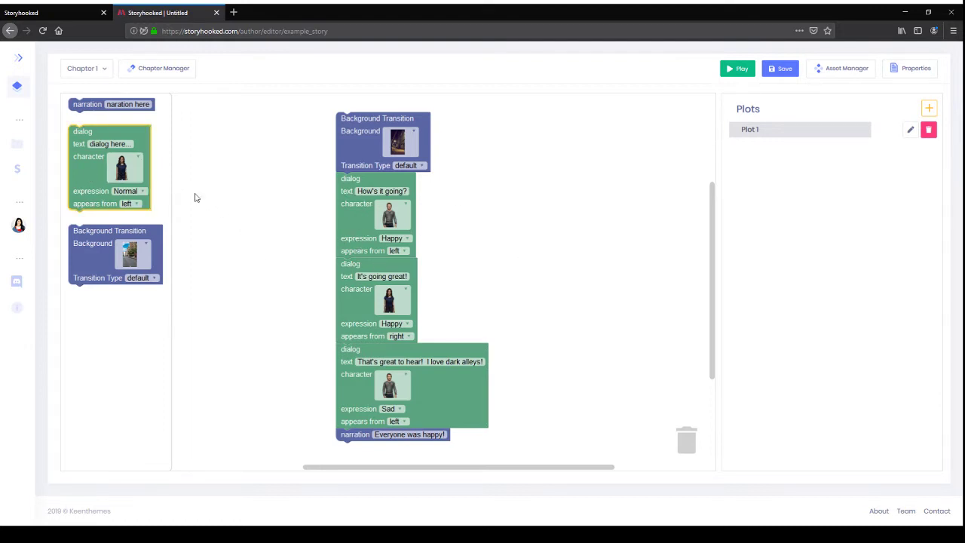
scroll(713, 287, down, 3)
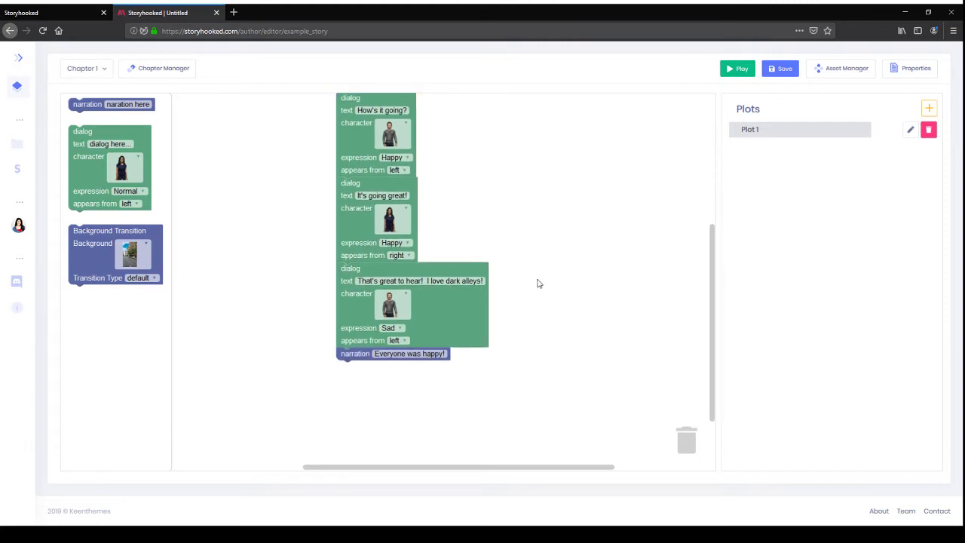
drag(96, 186, 349, 408)
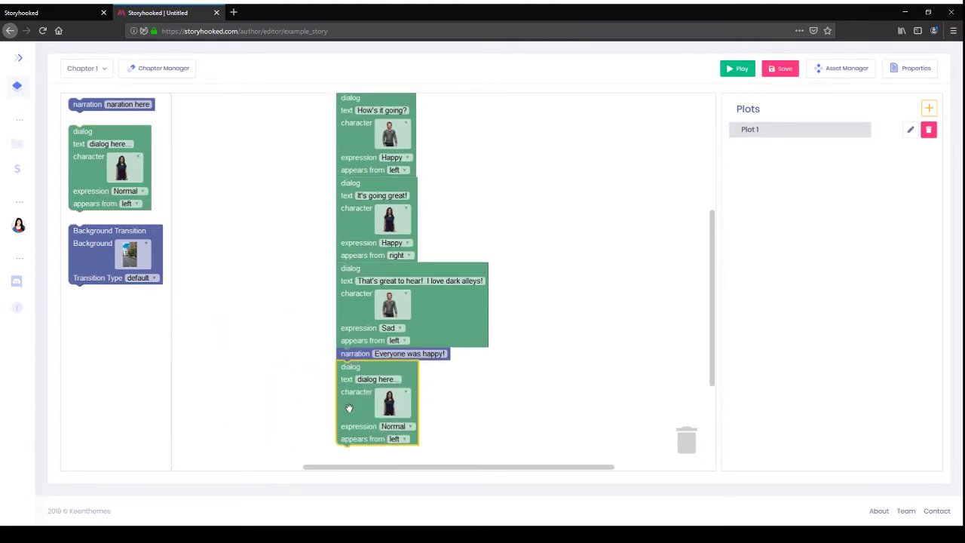
click(390, 405)
click(442, 395)
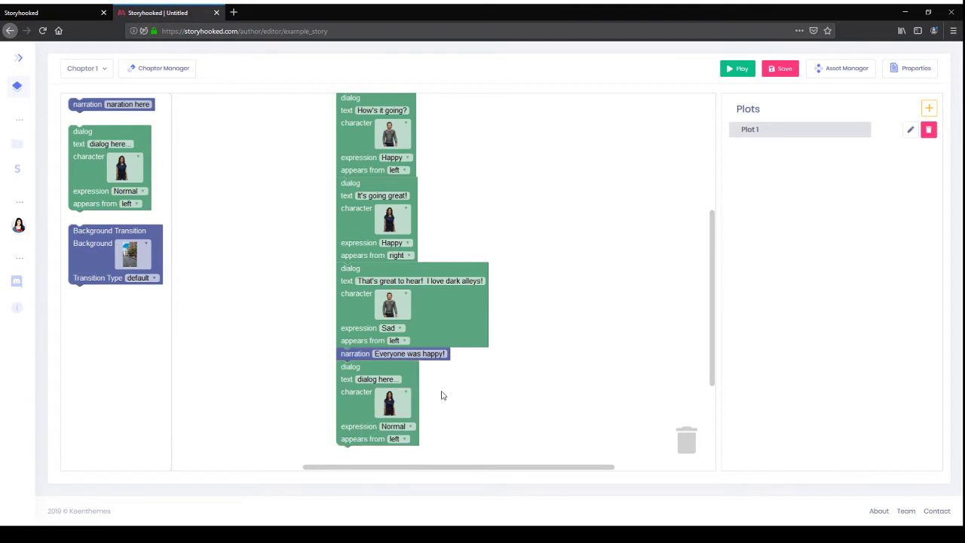
mouse_move(369, 368)
mouse_down()
mouse_move(478, 379)
mouse_move(594, 219)
mouse_move(603, 326)
mouse_move(504, 385)
mouse_move(383, 374)
mouse_up()
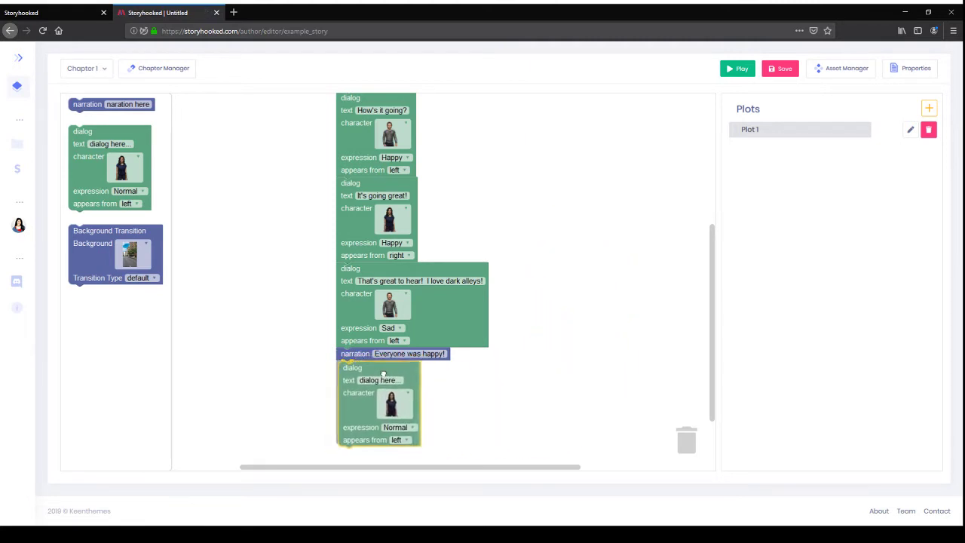
Insert a narration block between the "How's it going?" and "It's going great!" dialogs, keeping the remaining blocks attached below it
drag(372, 186, 452, 222)
drag(96, 106, 385, 191)
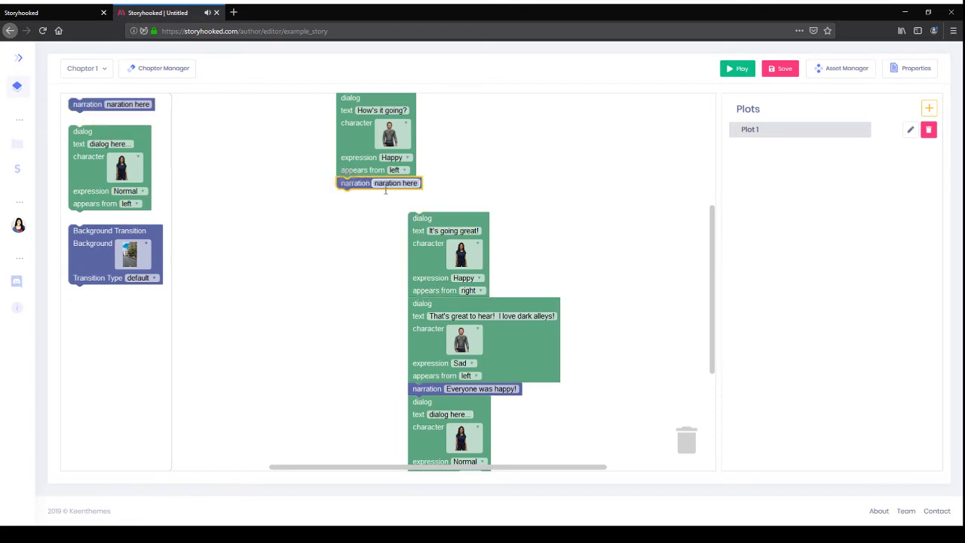
drag(434, 222, 372, 197)
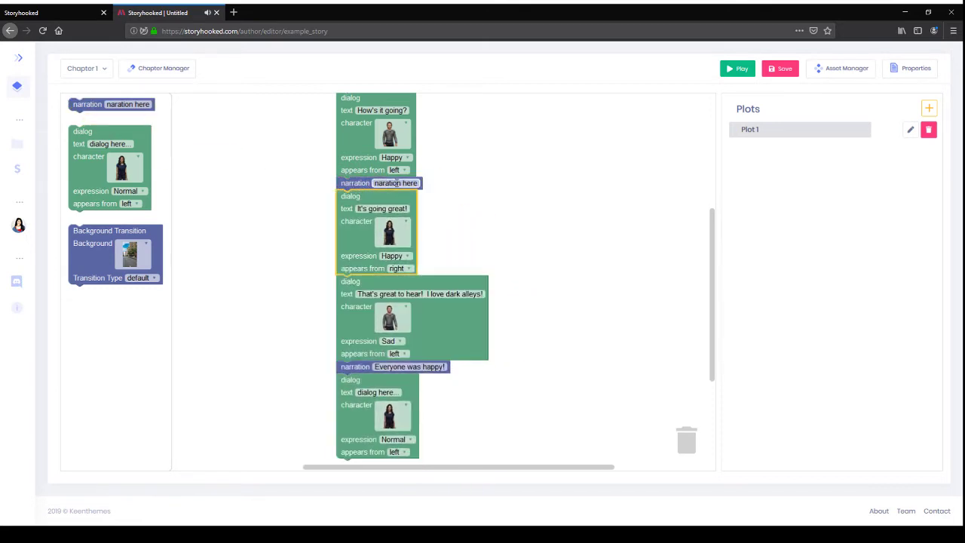
Set the text of the narration between the first two dialogs to "It was dark!"
click(395, 183)
key(BackSpace)
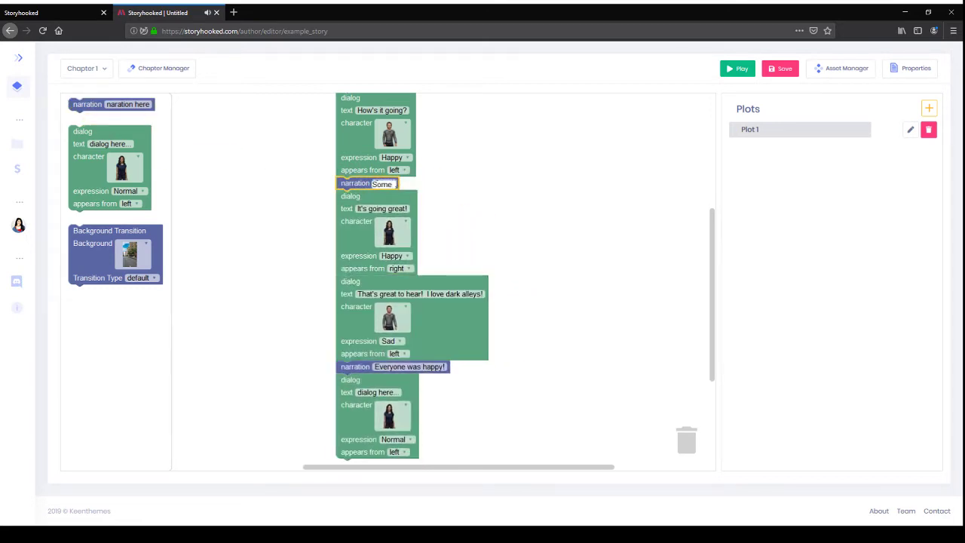
text(It was dark!)
click(531, 201)
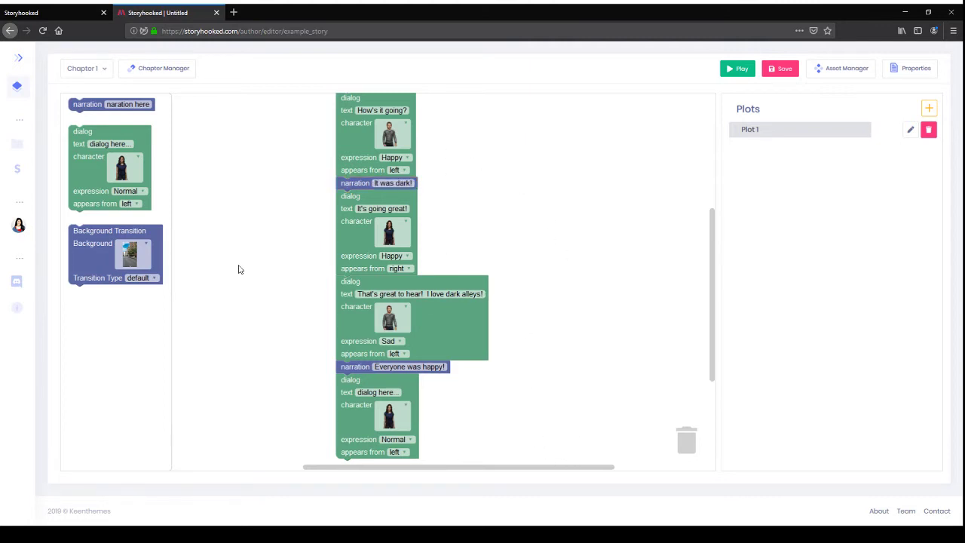
Discard an extra dialog block in the trash and save the story
drag(85, 165, 691, 440)
click(787, 71)
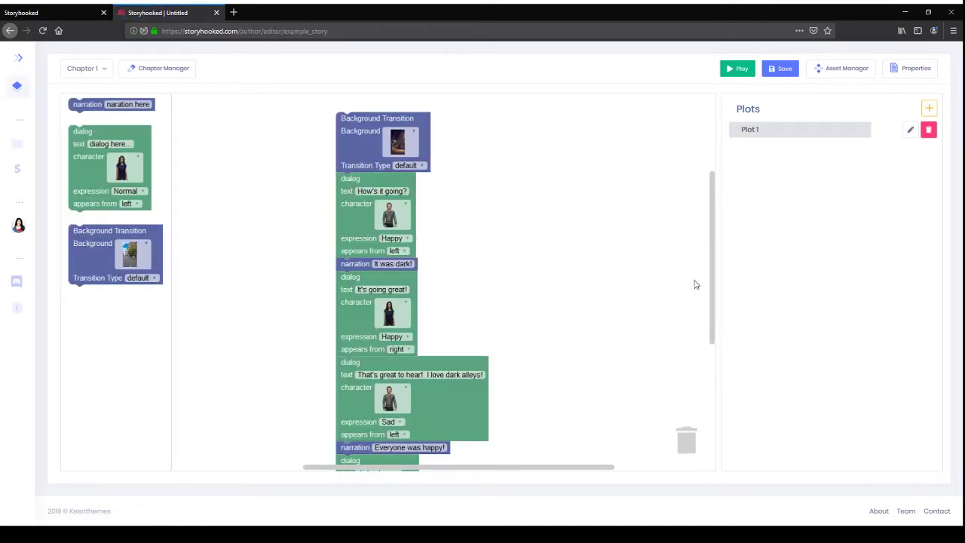
Place a loose Background Transition block in the empty workspace beside the block stack and discard it in the trash
drag(712, 225, 710, 238)
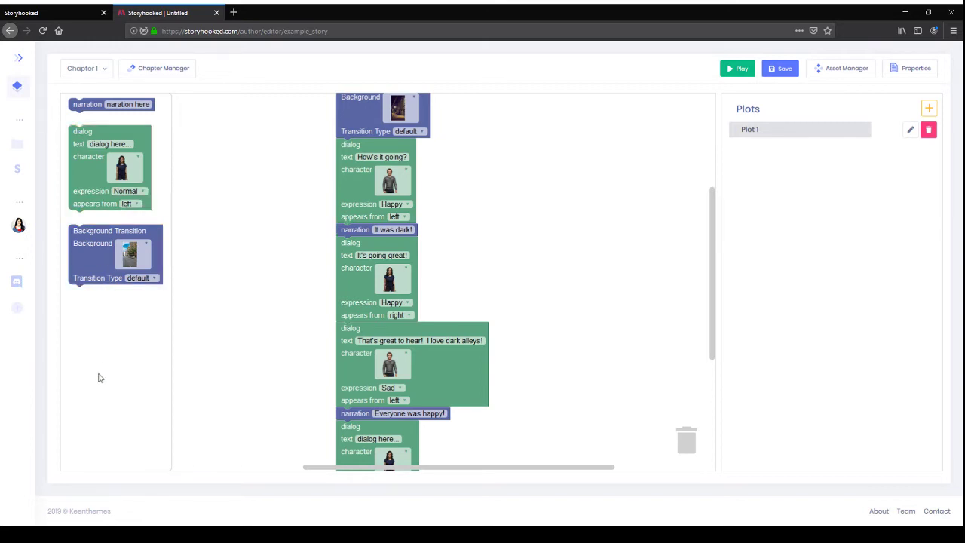
click(786, 135)
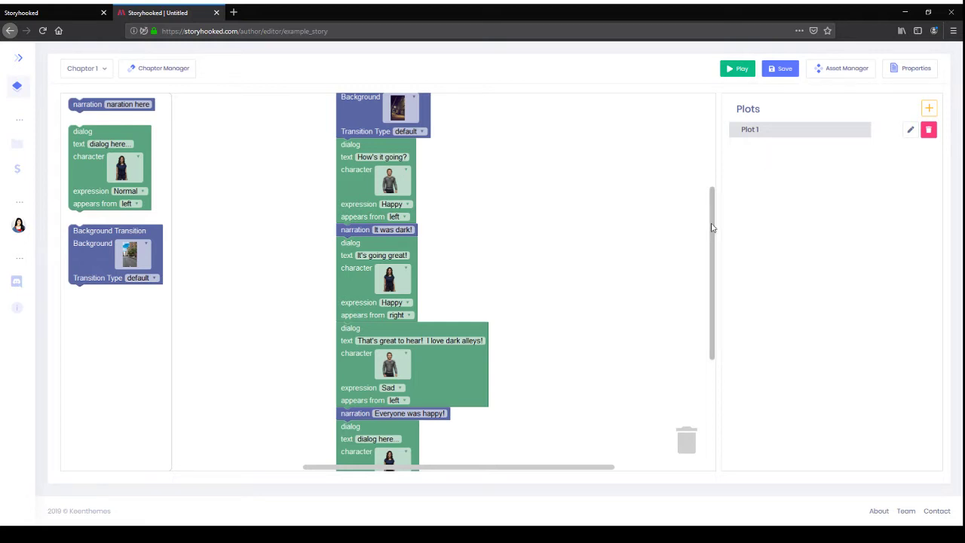
drag(711, 227, 706, 257)
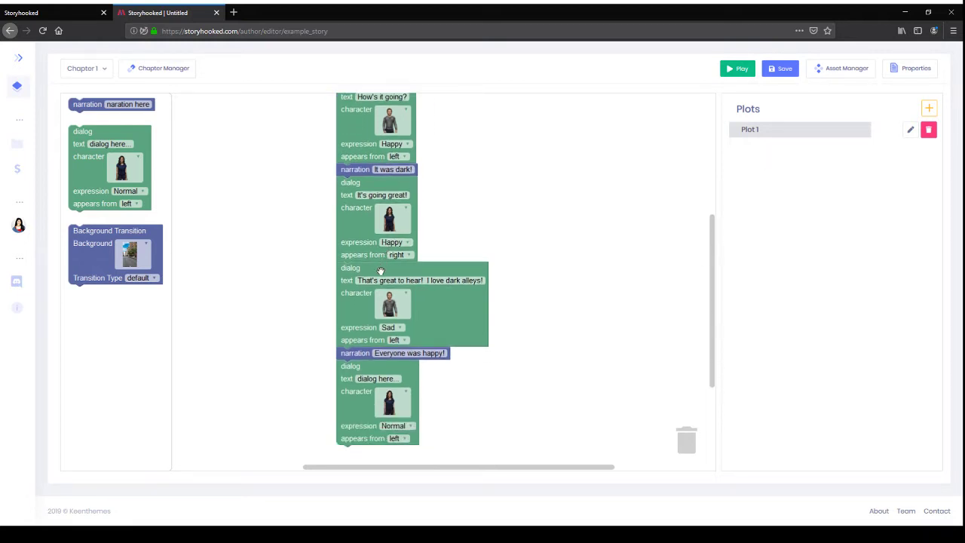
mouse_move(80, 330)
click(96, 273)
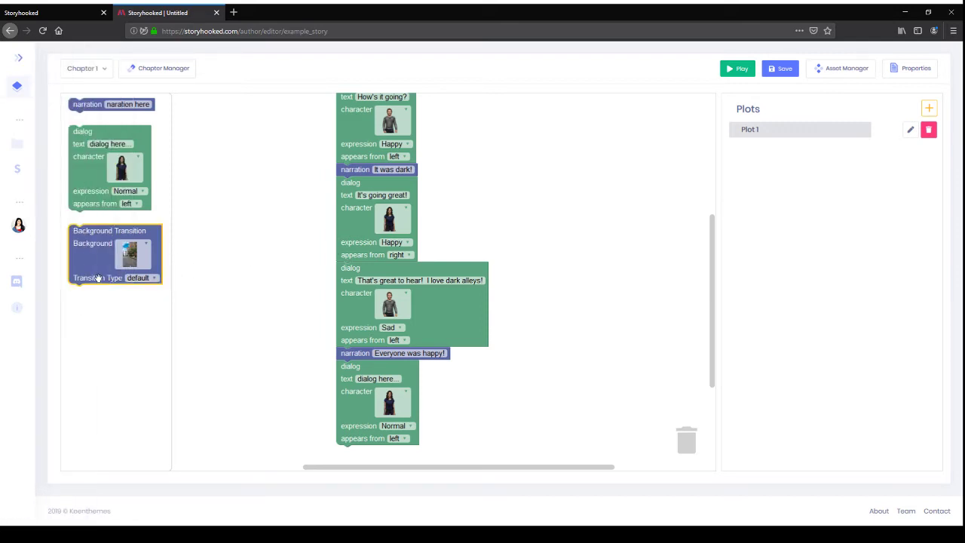
drag(92, 264, 506, 199)
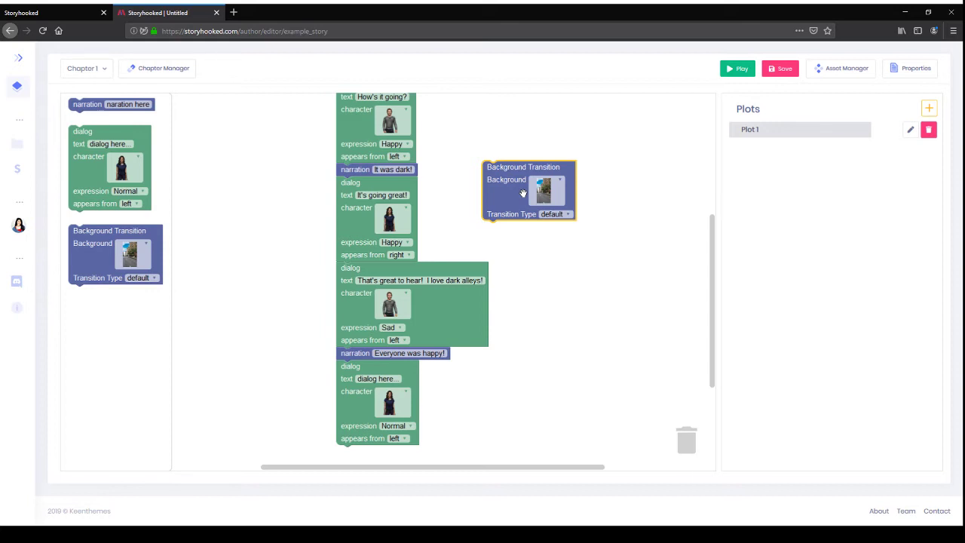
drag(514, 196, 686, 433)
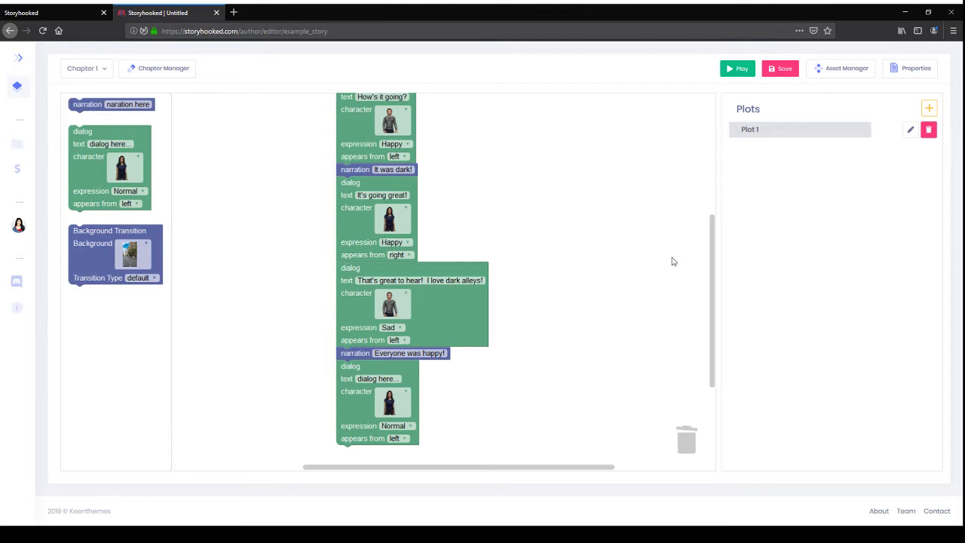
Place a loose dialog block beside the block stack and look through its character choices
drag(713, 280, 705, 251)
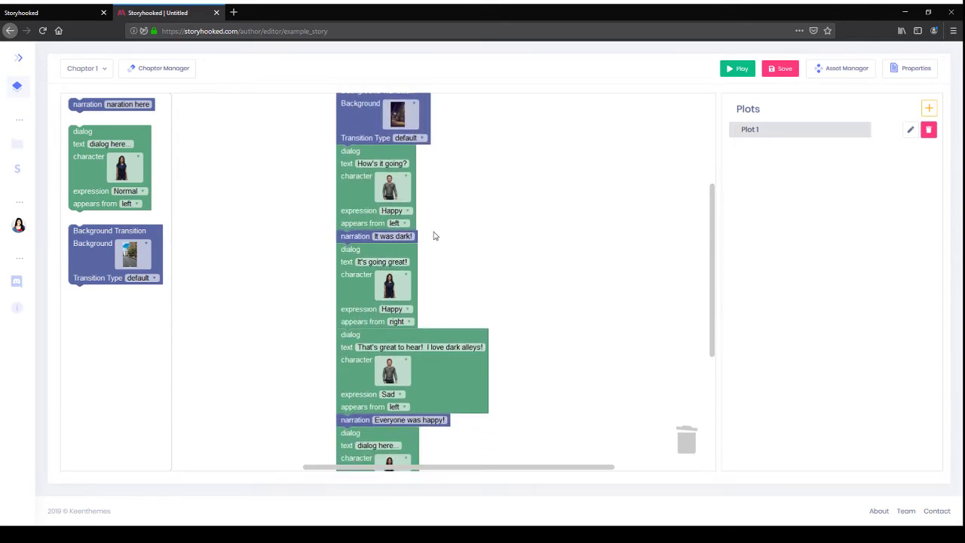
click(83, 177)
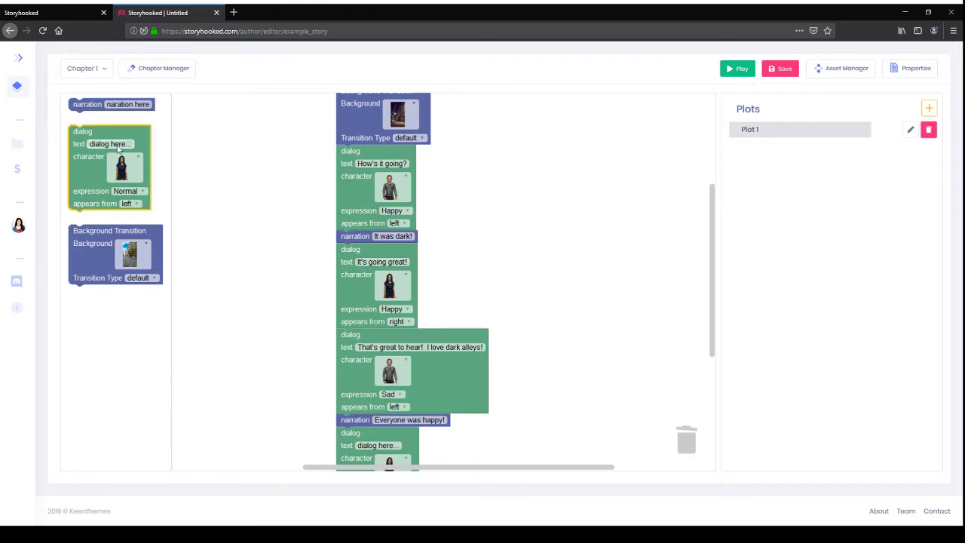
drag(88, 177, 576, 200)
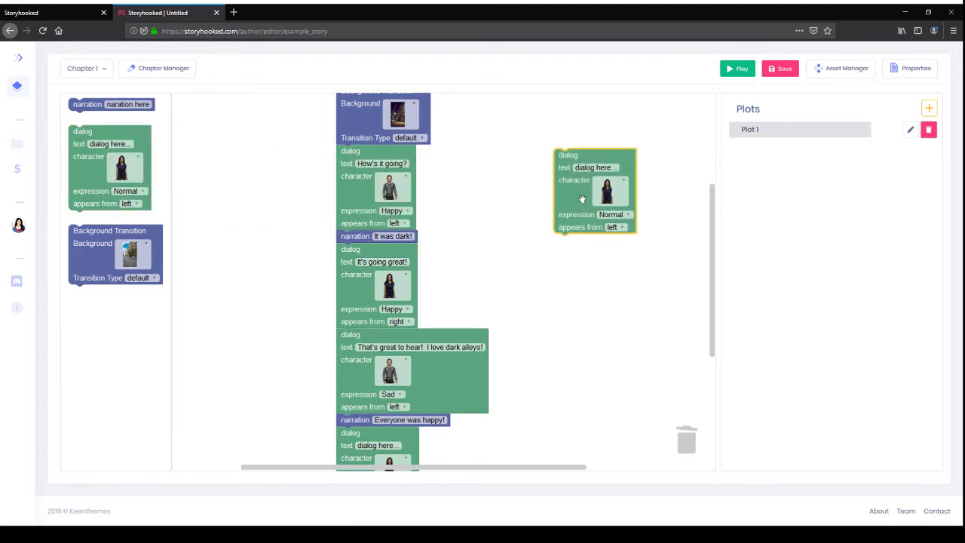
click(607, 195)
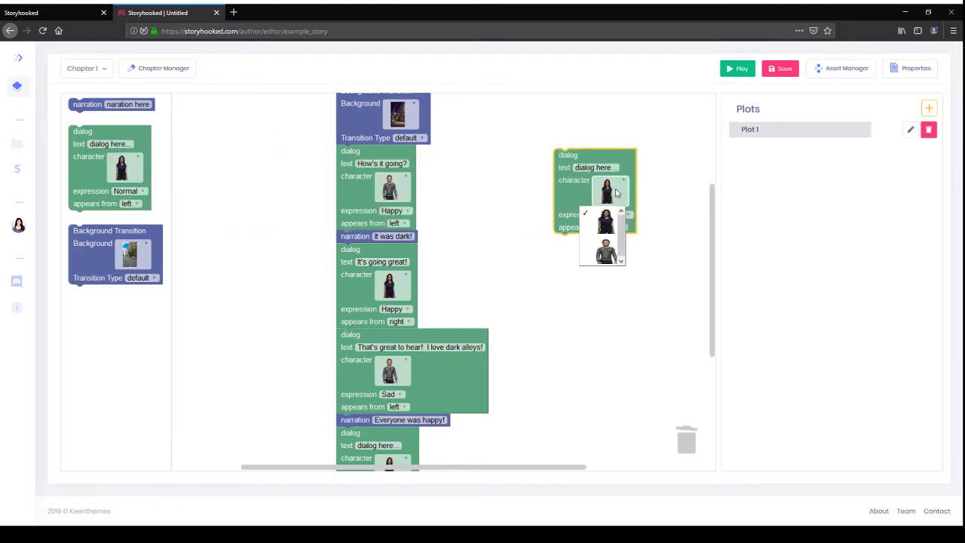
click(527, 211)
click(617, 185)
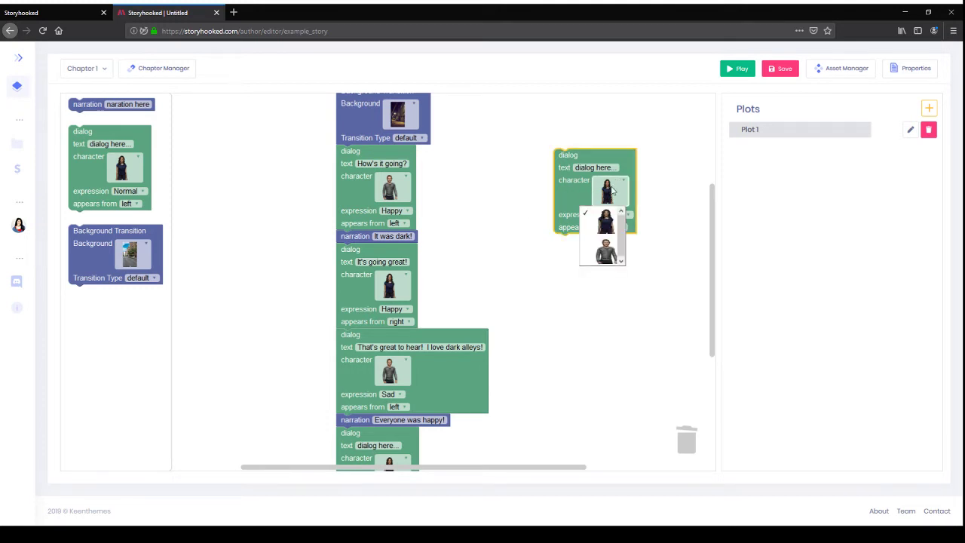
click(571, 196)
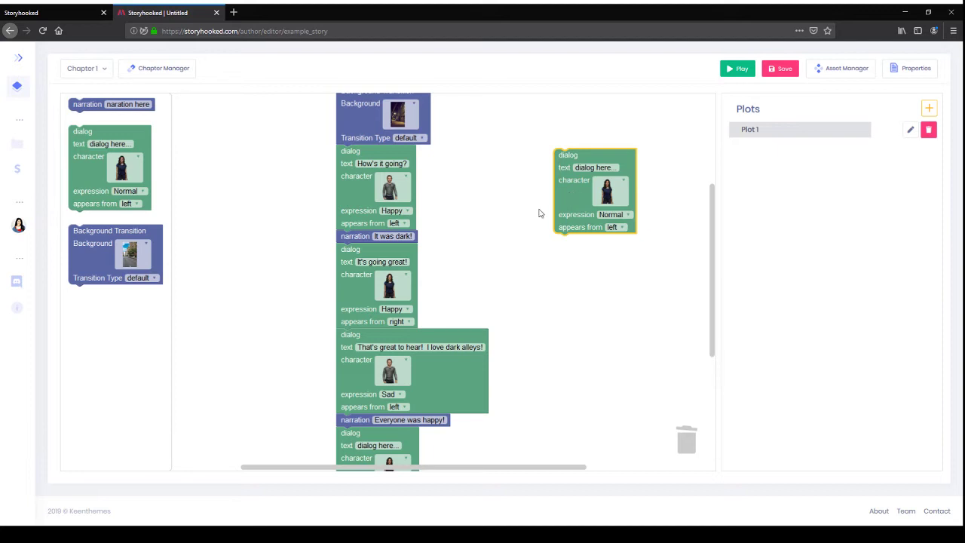
Move the loose dialog block around the empty workspace and discard it in the trash
drag(562, 202, 559, 231)
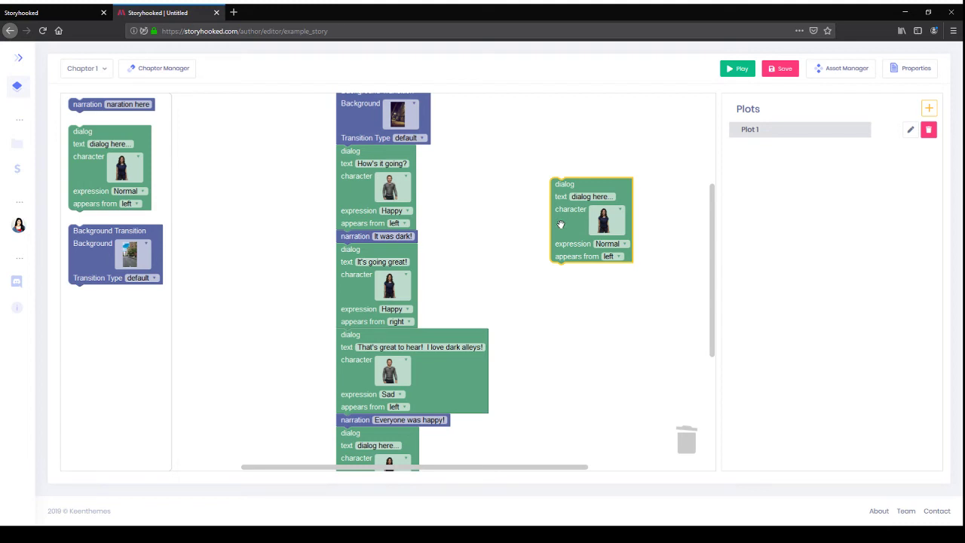
mouse_move(561, 224)
mouse_down()
mouse_move(554, 208)
mouse_move(510, 230)
mouse_move(434, 230)
mouse_move(567, 231)
mouse_up()
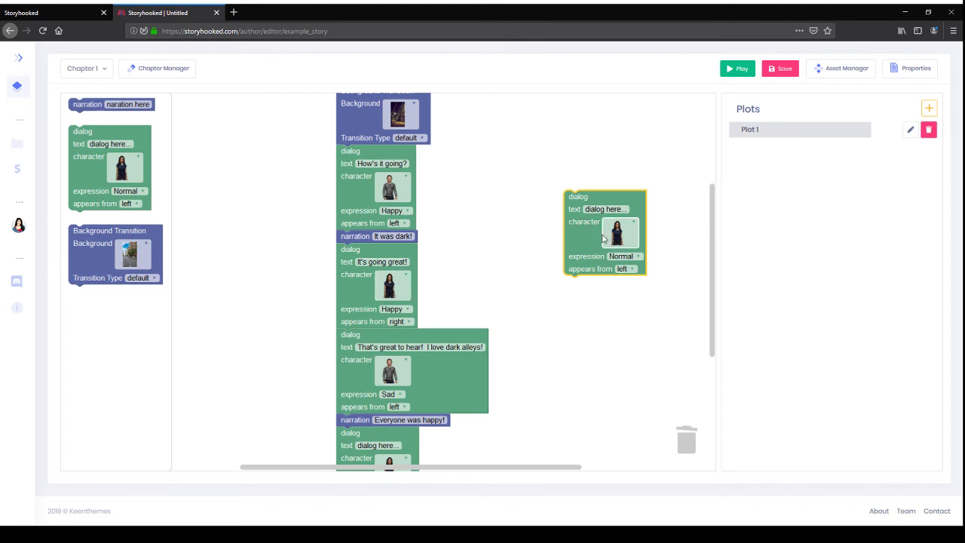
drag(576, 238, 683, 451)
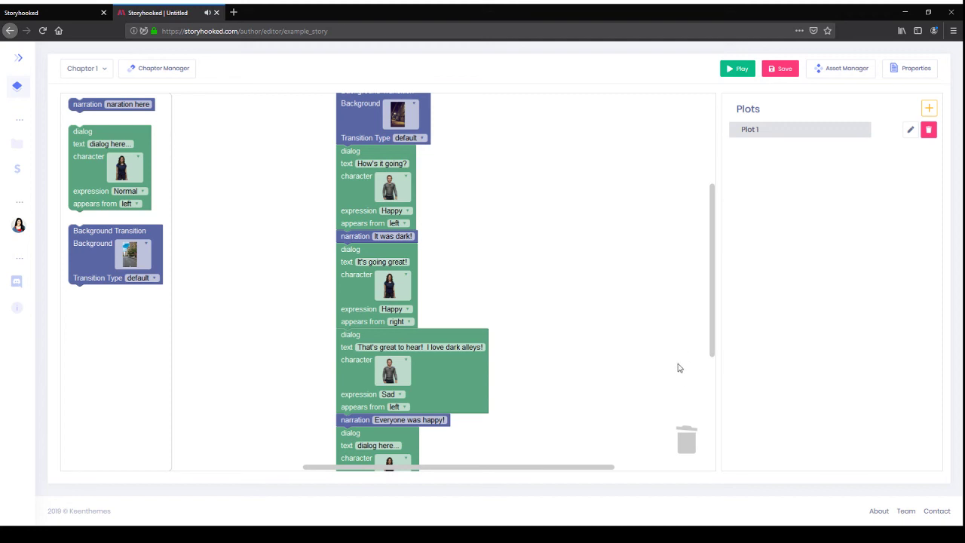